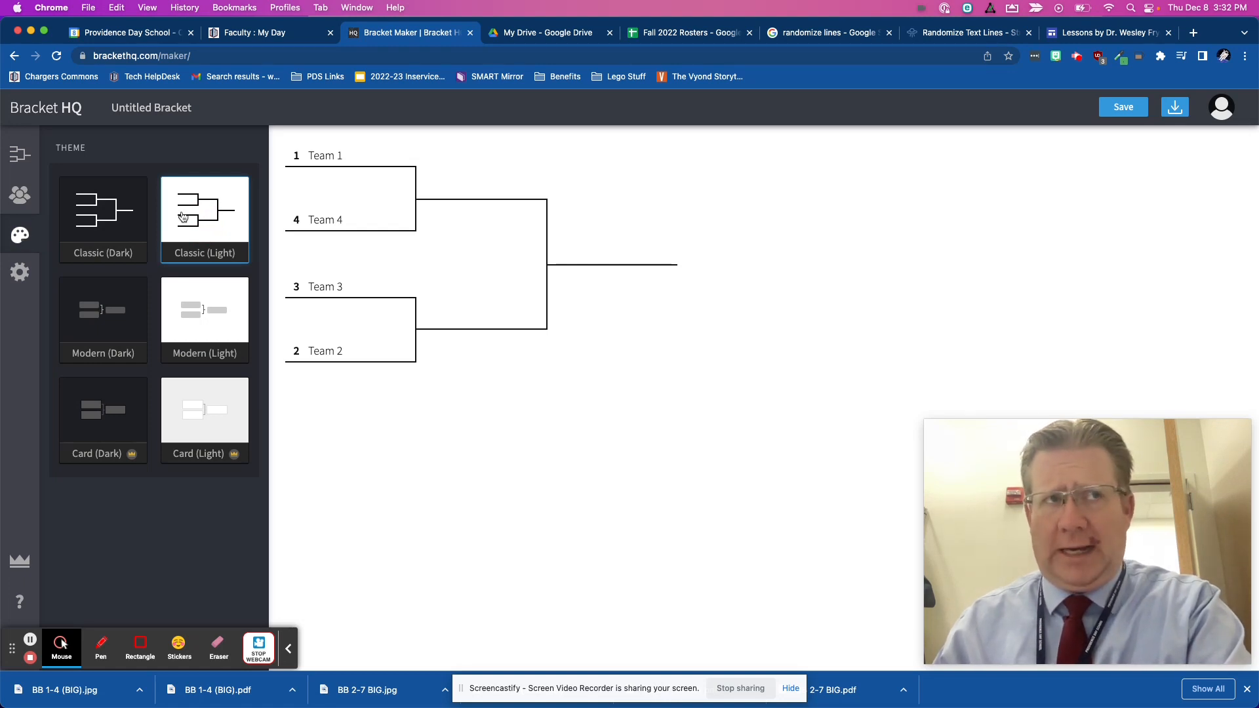
# - Rename the bracket as "BB 1-4 (Small)"
pyautogui.click(21, 156)
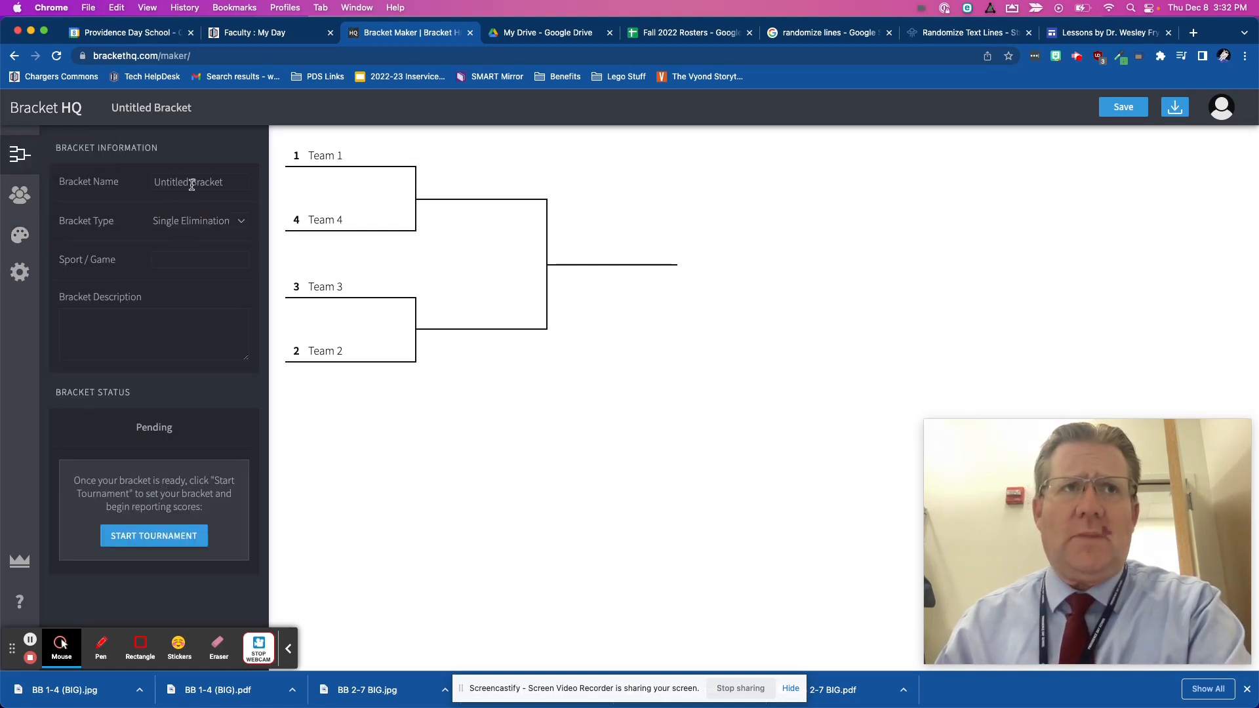
pyautogui.click(192, 185)
pyautogui.tripleClick(155, 205)
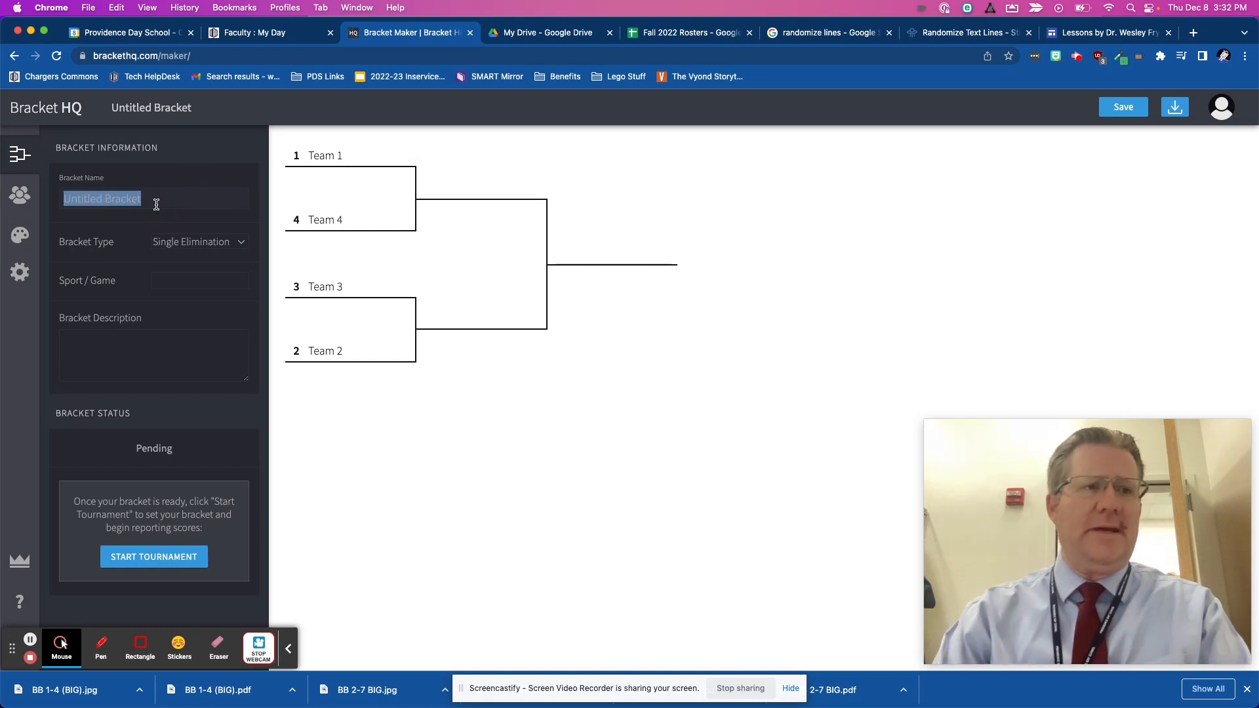
pyautogui.write('BB 1-4 (Small')
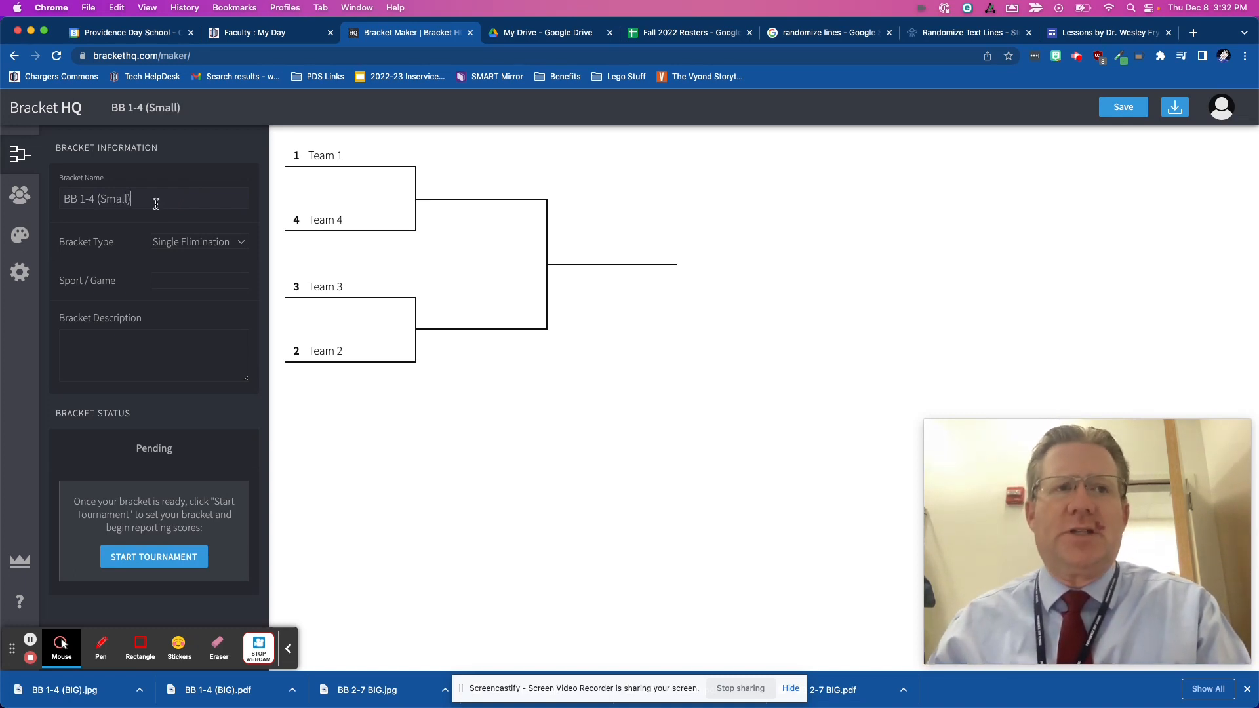
# - Remove all four default teams from the bracket's participant list
pyautogui.click(20, 195)
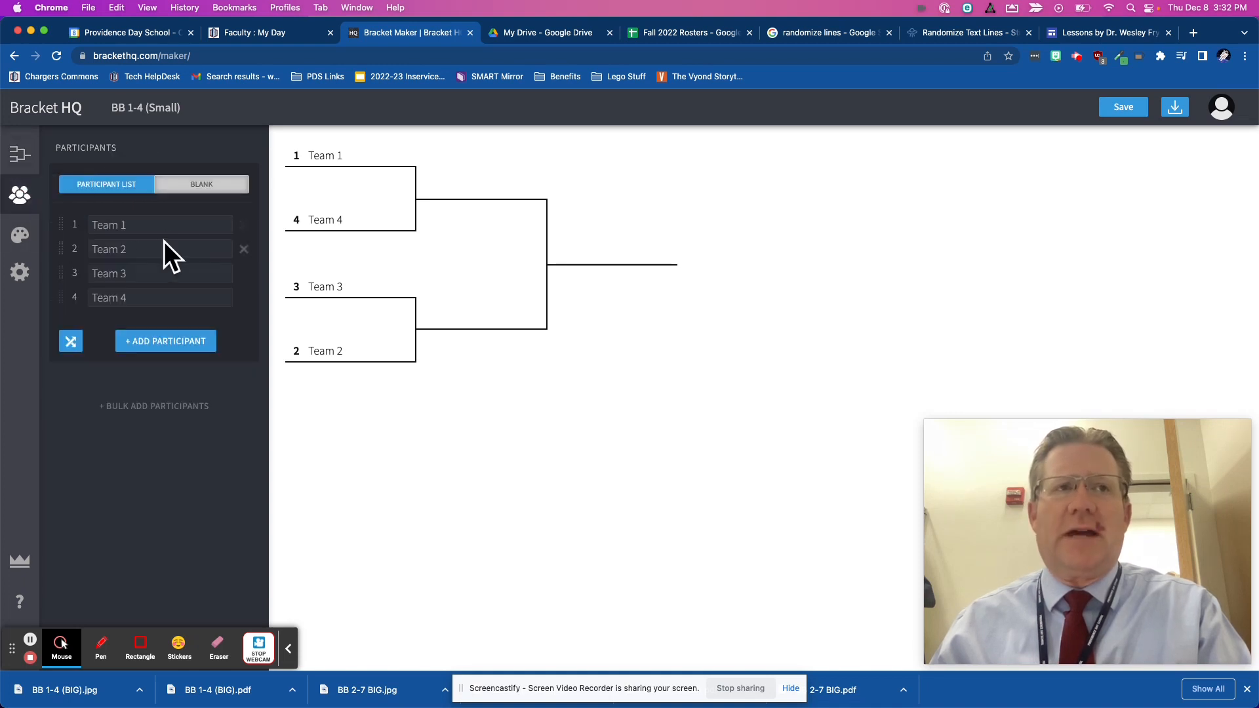
pyautogui.click(244, 227)
pyautogui.click(243, 226)
pyautogui.click(244, 226)
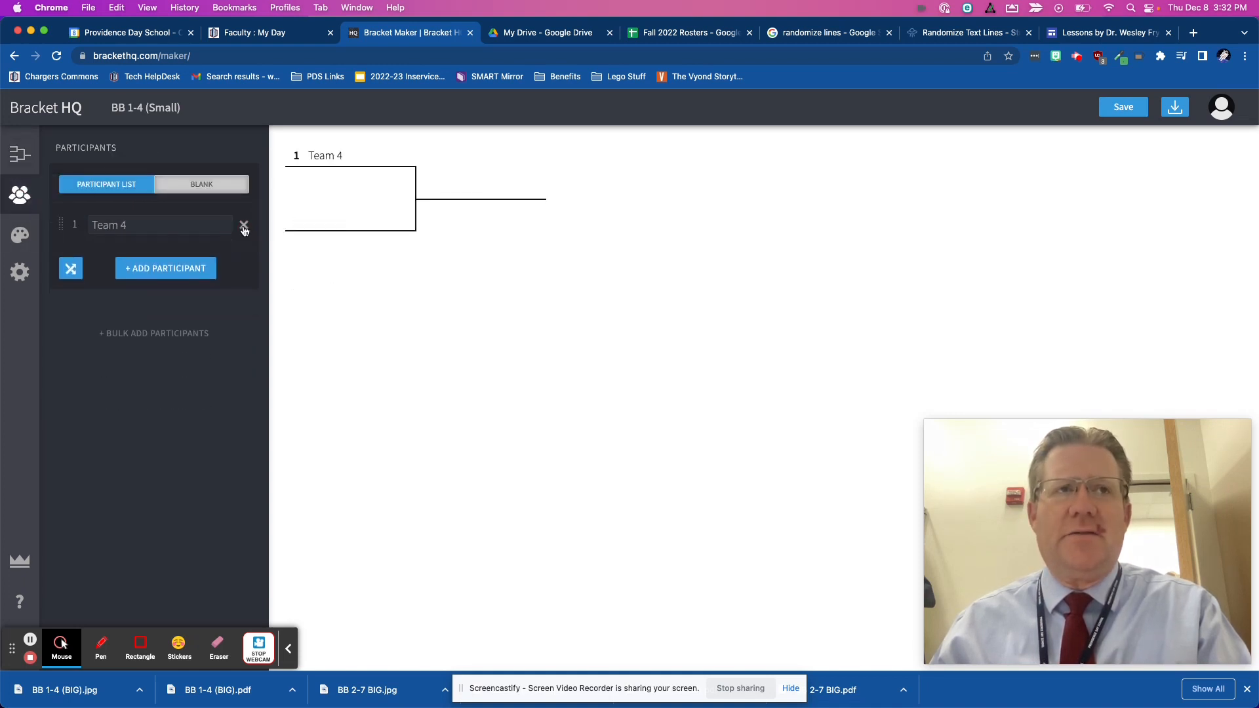
pyautogui.click(244, 226)
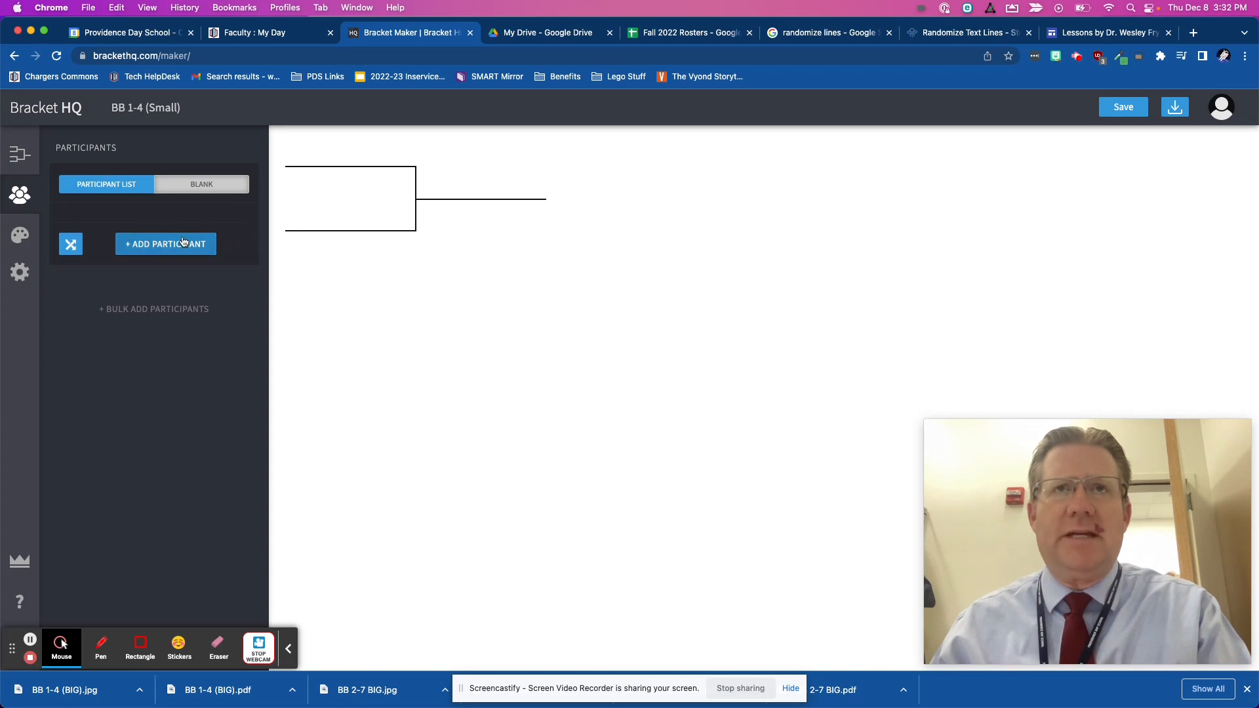
# - Copy the BattleBot Partners and Assignments (1-3) entries, cells A24:D34, from the Fall 2022 Rosters spreadsheet
pyautogui.click(662, 39)
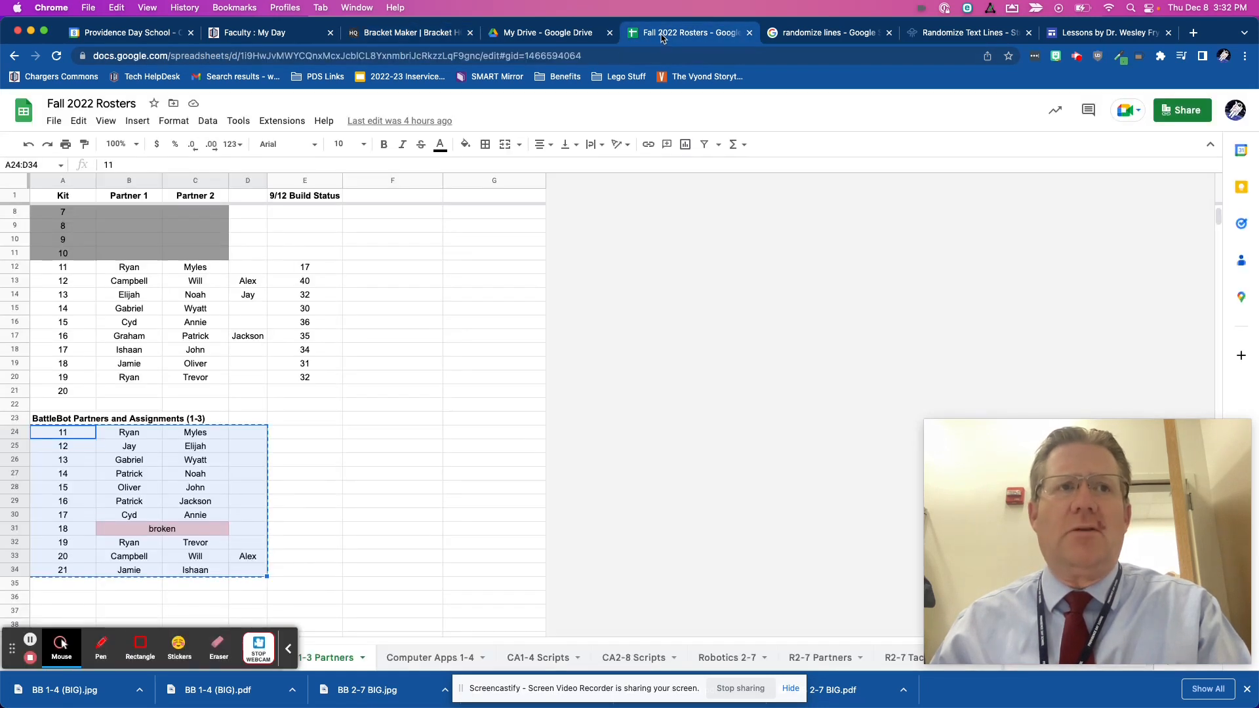
pyautogui.click(275, 507)
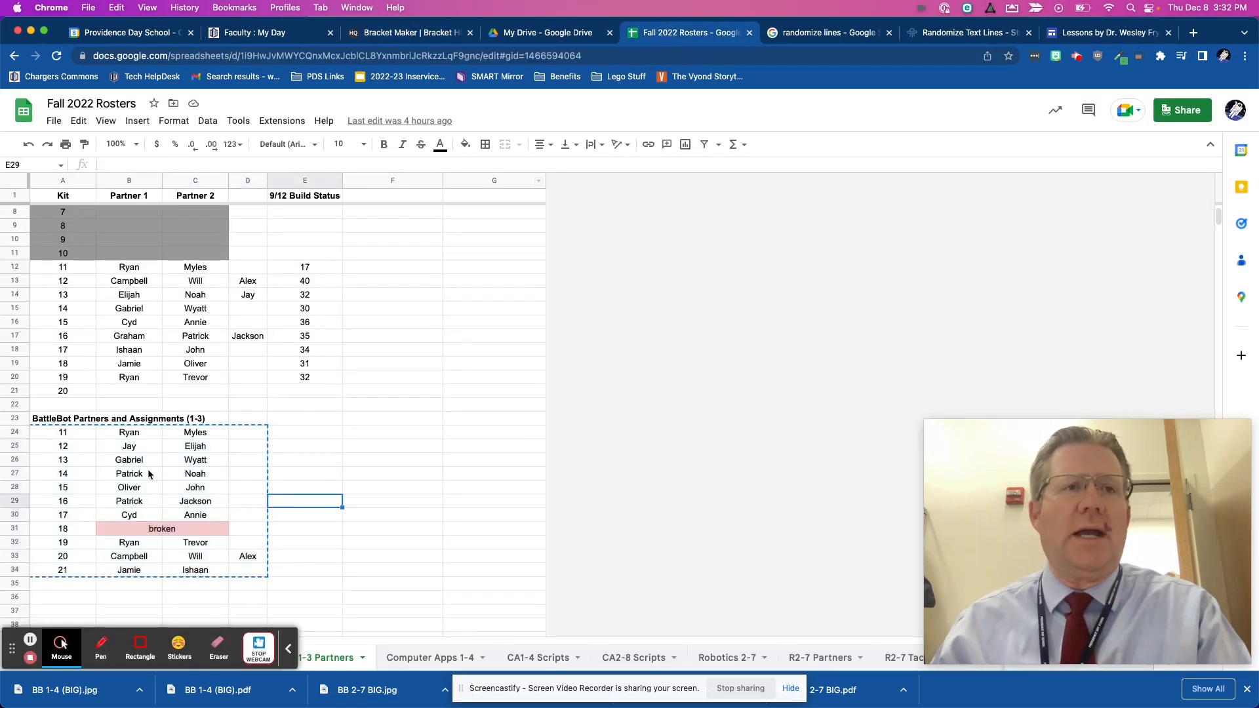
pyautogui.click(243, 572)
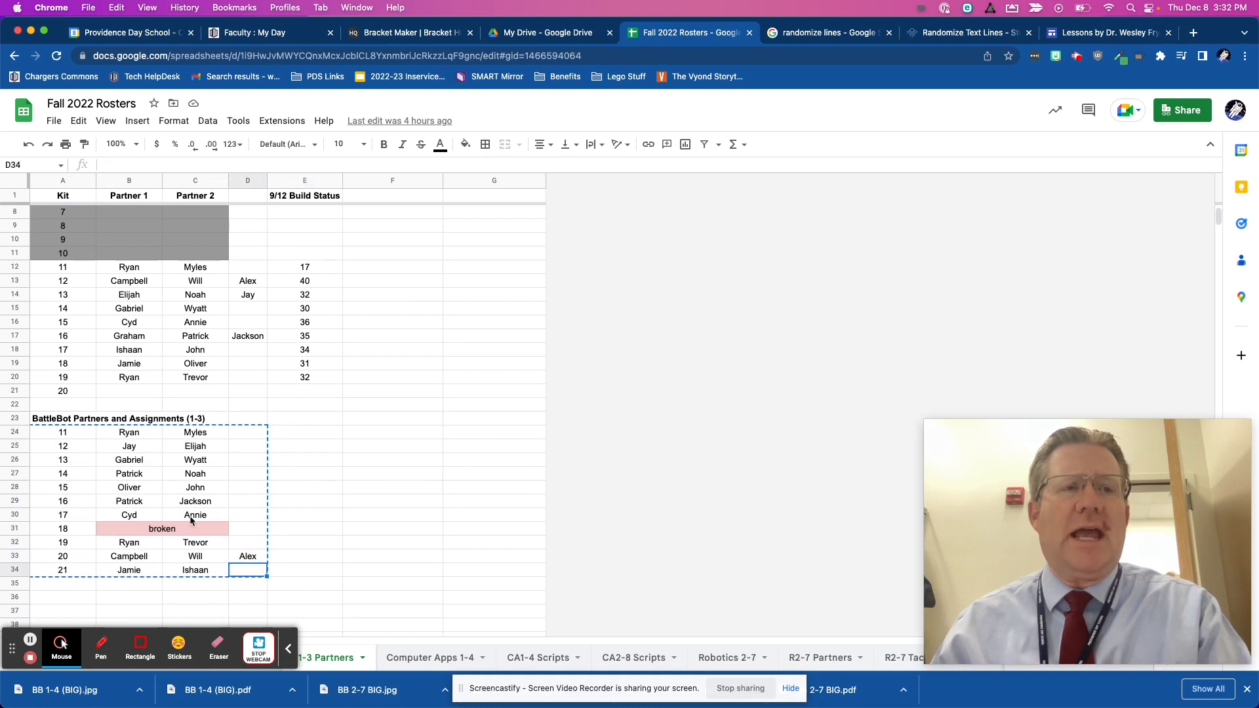
pyautogui.keyDown('shift'); pyautogui.click(61, 435); pyautogui.keyUp('shift')
pyautogui.press('super+c')
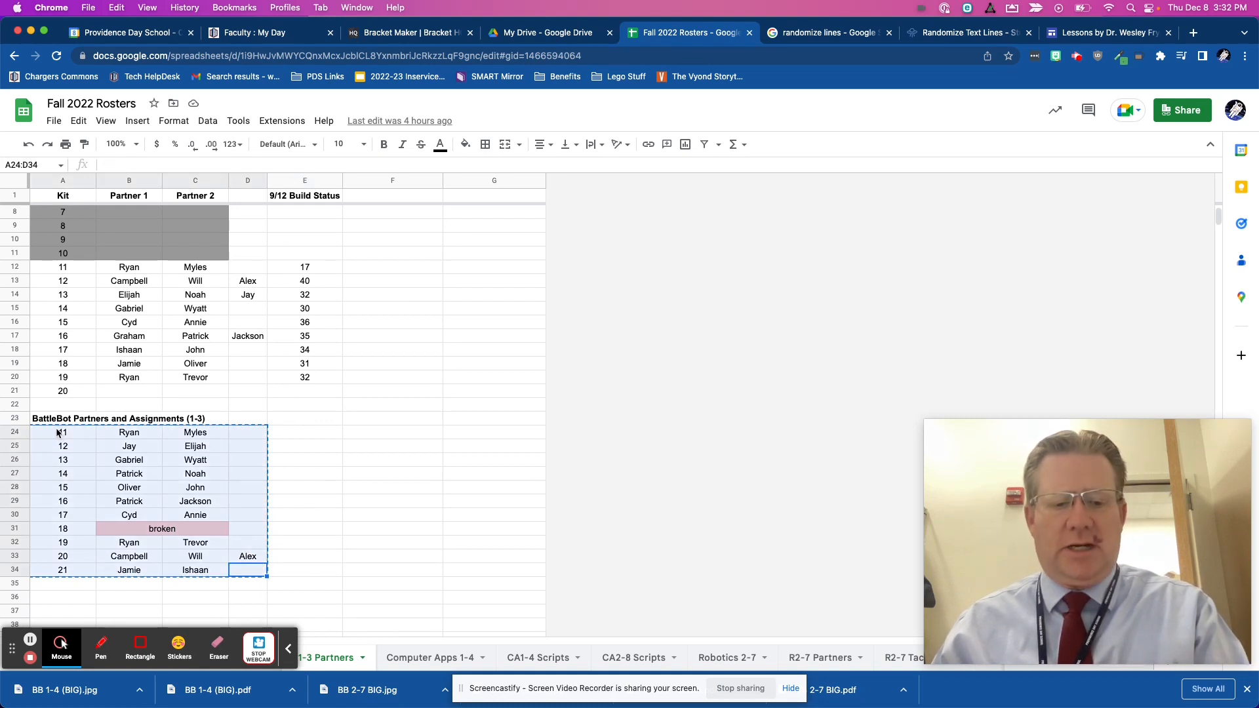
# - Switch to BBEdit and replace the contents of untitled text 58 with the copied roster
pyautogui.press('super+Tab')
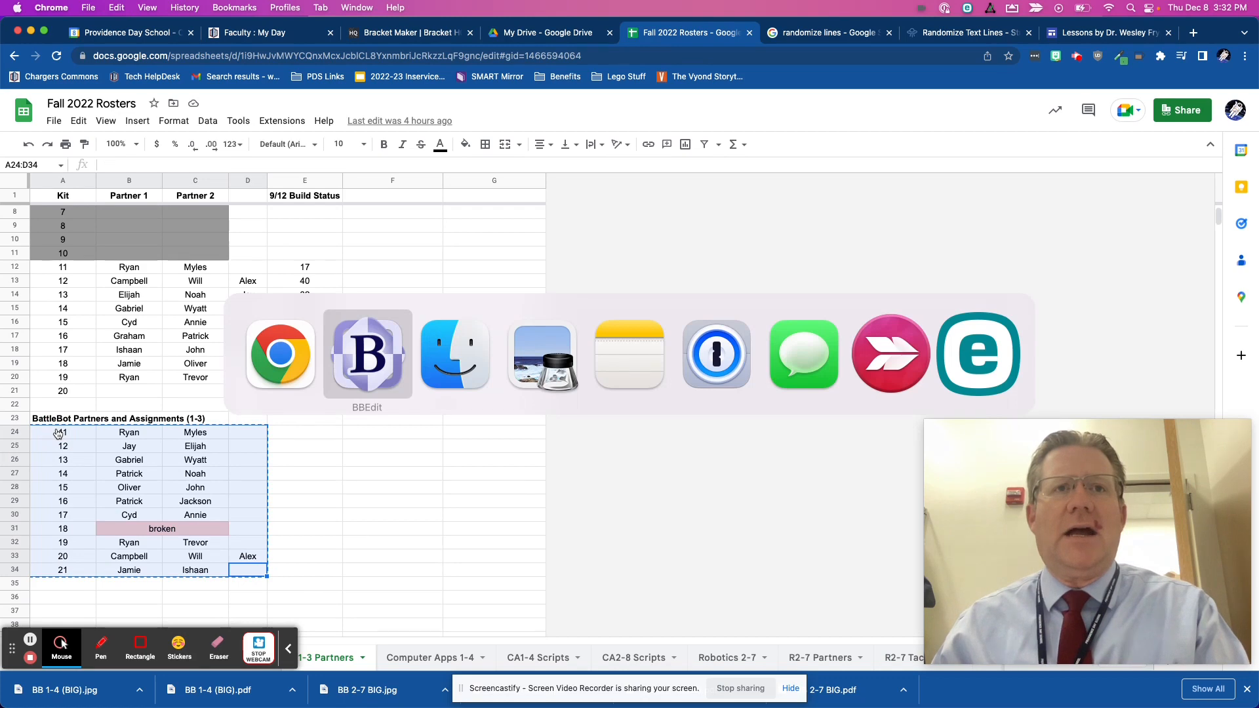
pyautogui.press('BackSpace')
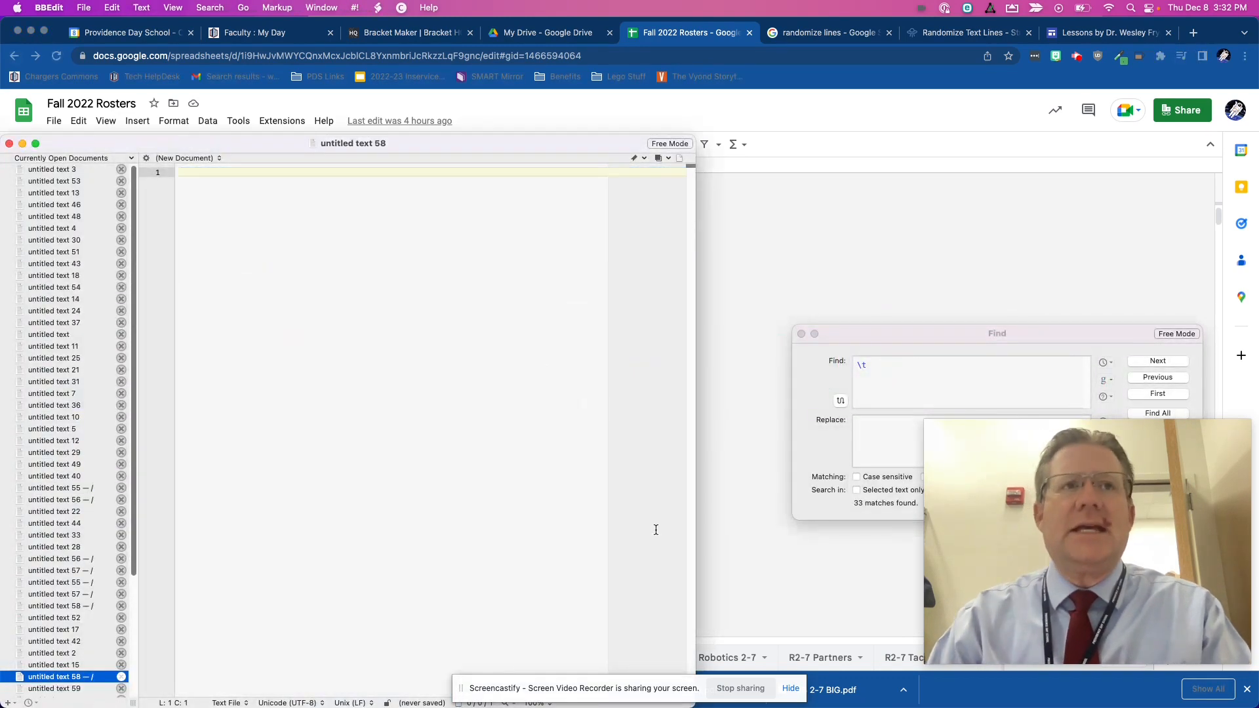
pyautogui.press('super+v')
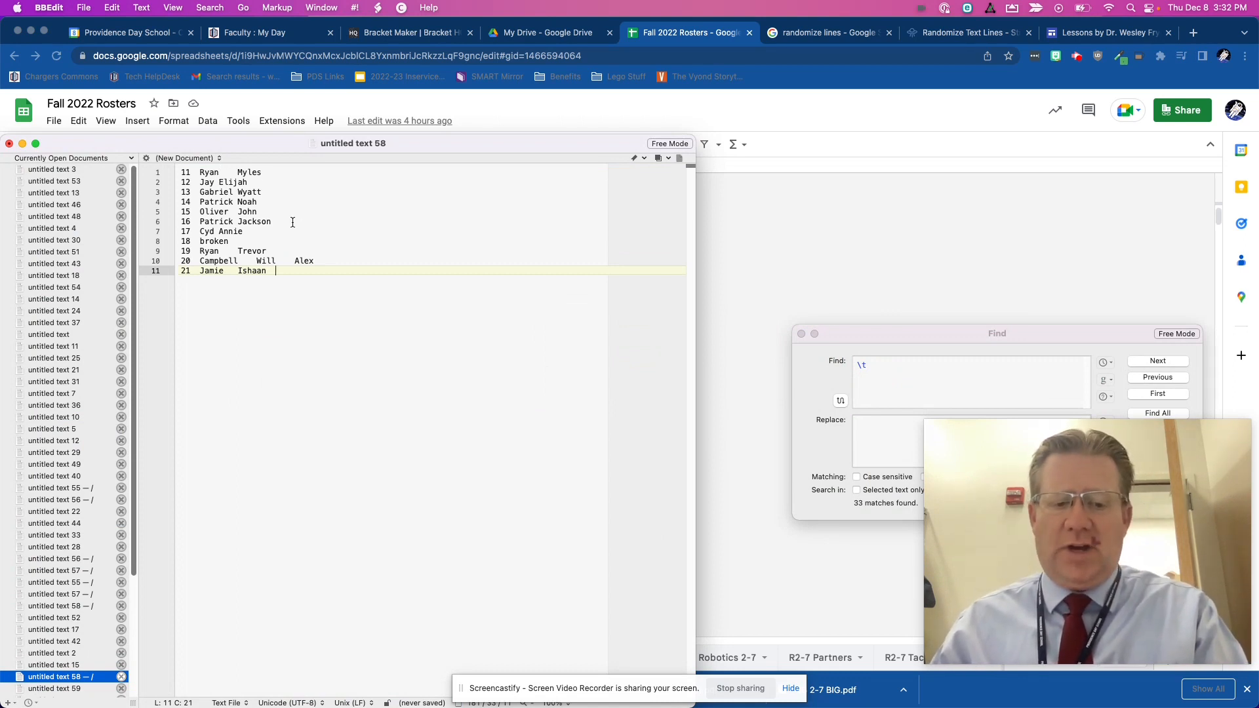
# - Try to use the gap between the two names on line 1 as the Find pattern
pyautogui.press('super+f')
pyautogui.moveTo(949, 327); pyautogui.dragTo(792, 245)
pyautogui.click(547, 274)
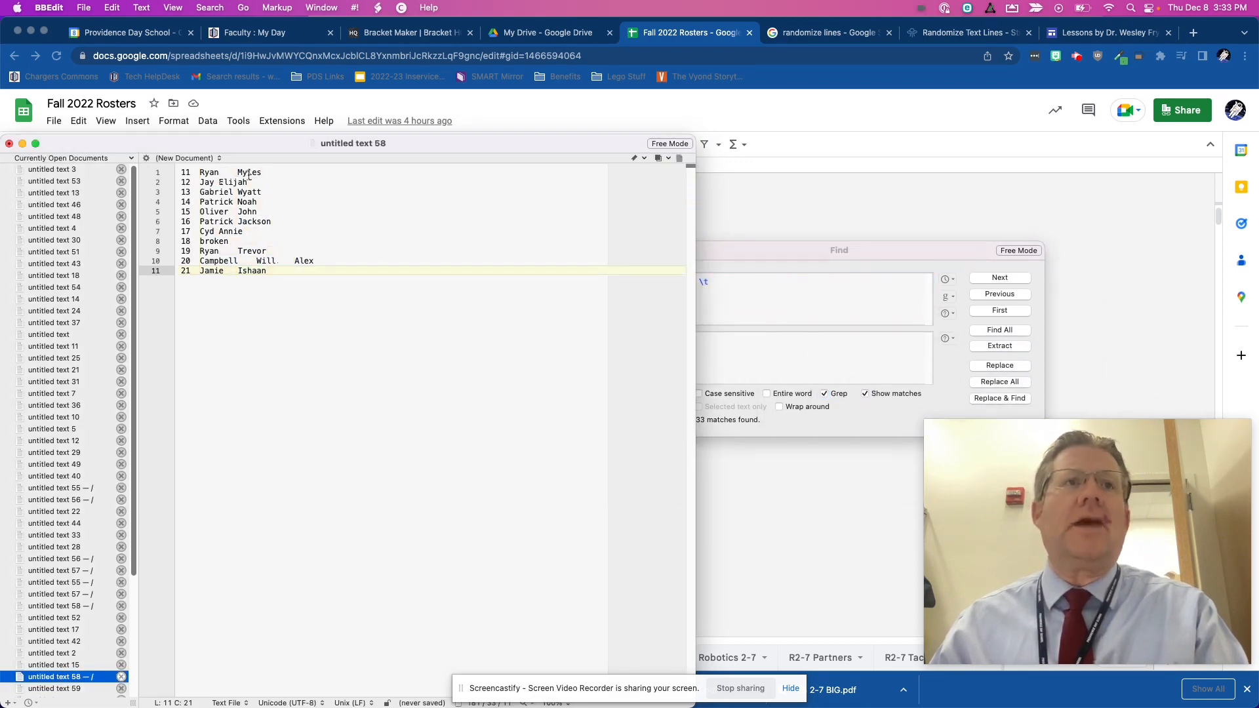
pyautogui.moveTo(240, 172); pyautogui.dragTo(217, 173)
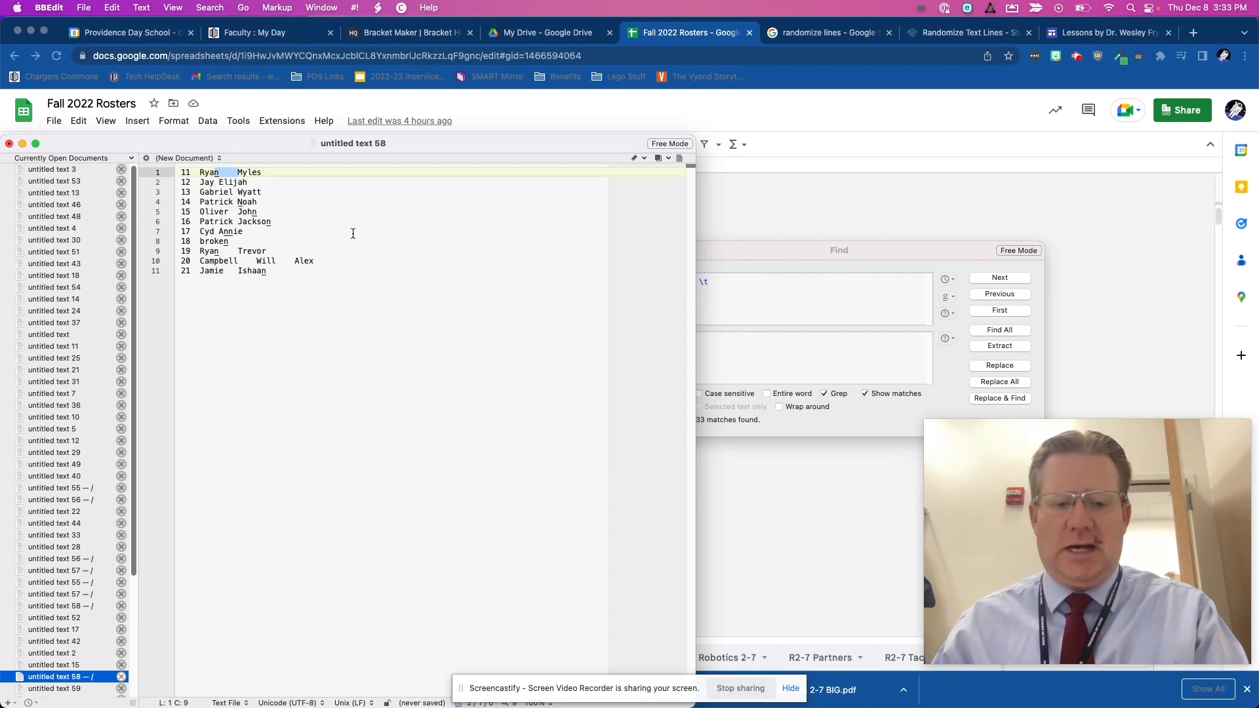
pyautogui.press('super+f')
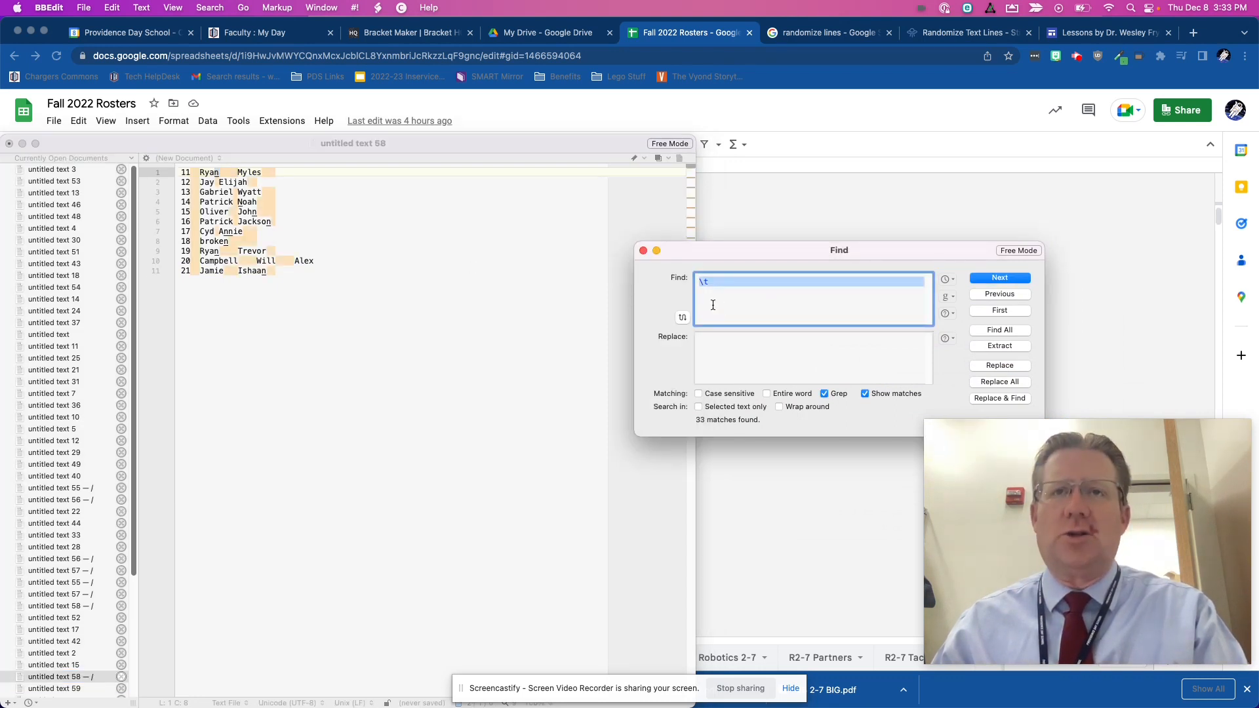
pyautogui.write('n\\t')
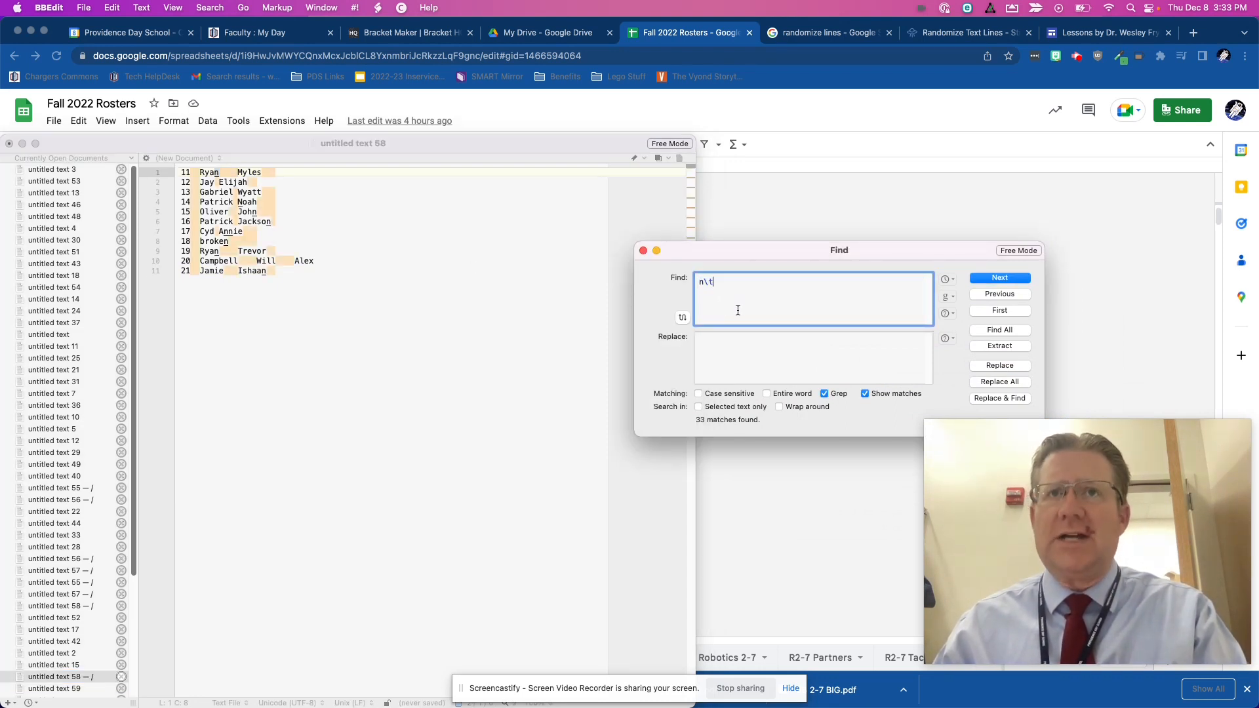
pyautogui.moveTo(739, 294); pyautogui.dragTo(653, 274)
pyautogui.click(341, 218)
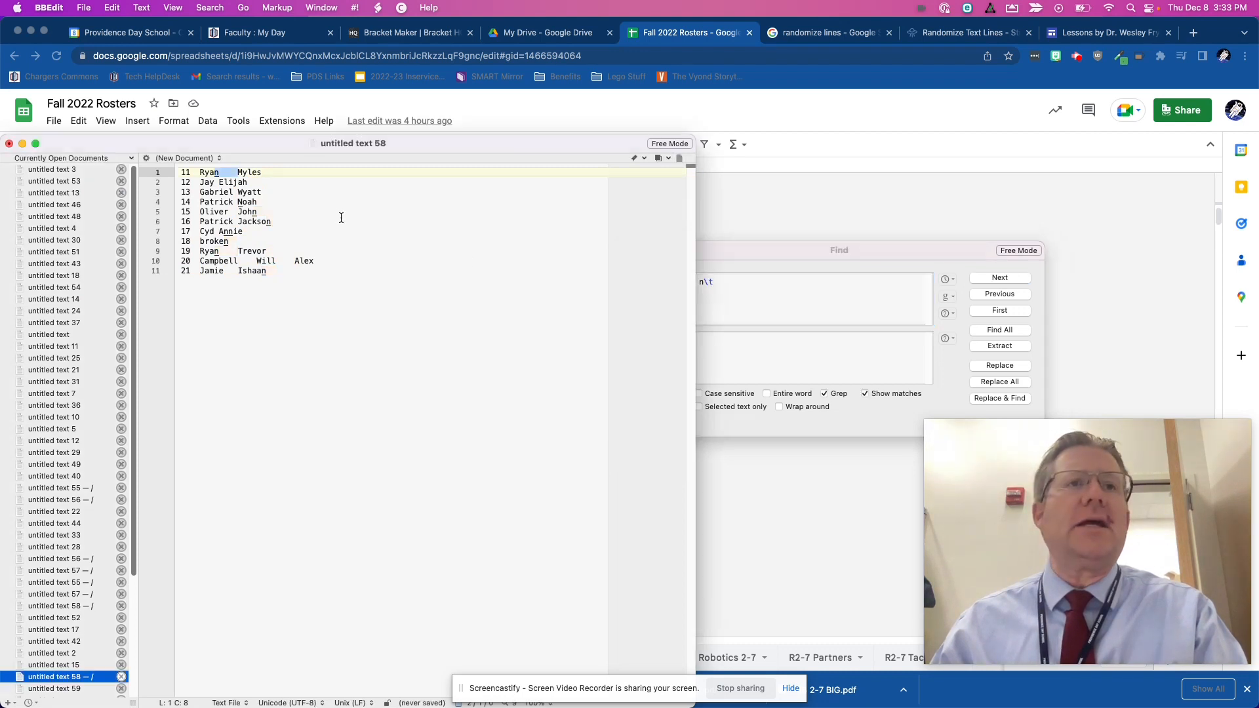
# - Replace every tab (\t) in the roster text with a space
pyautogui.click(265, 173)
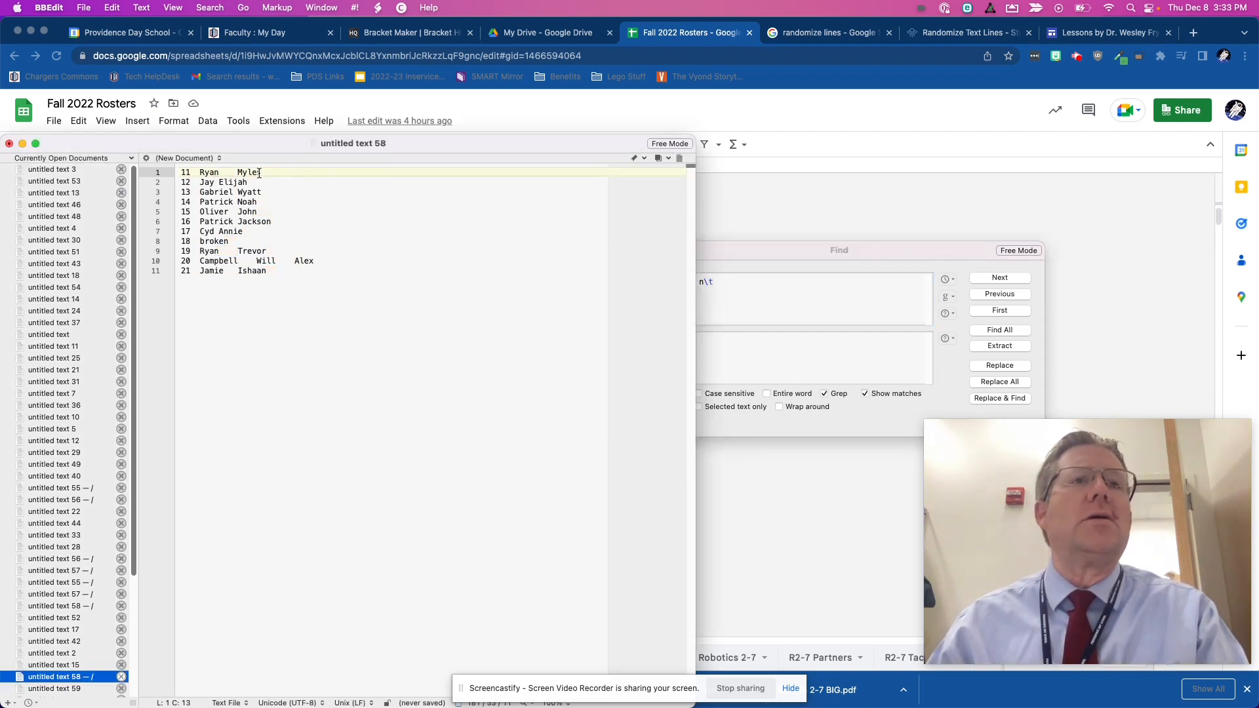
pyautogui.moveTo(239, 173); pyautogui.dragTo(224, 173)
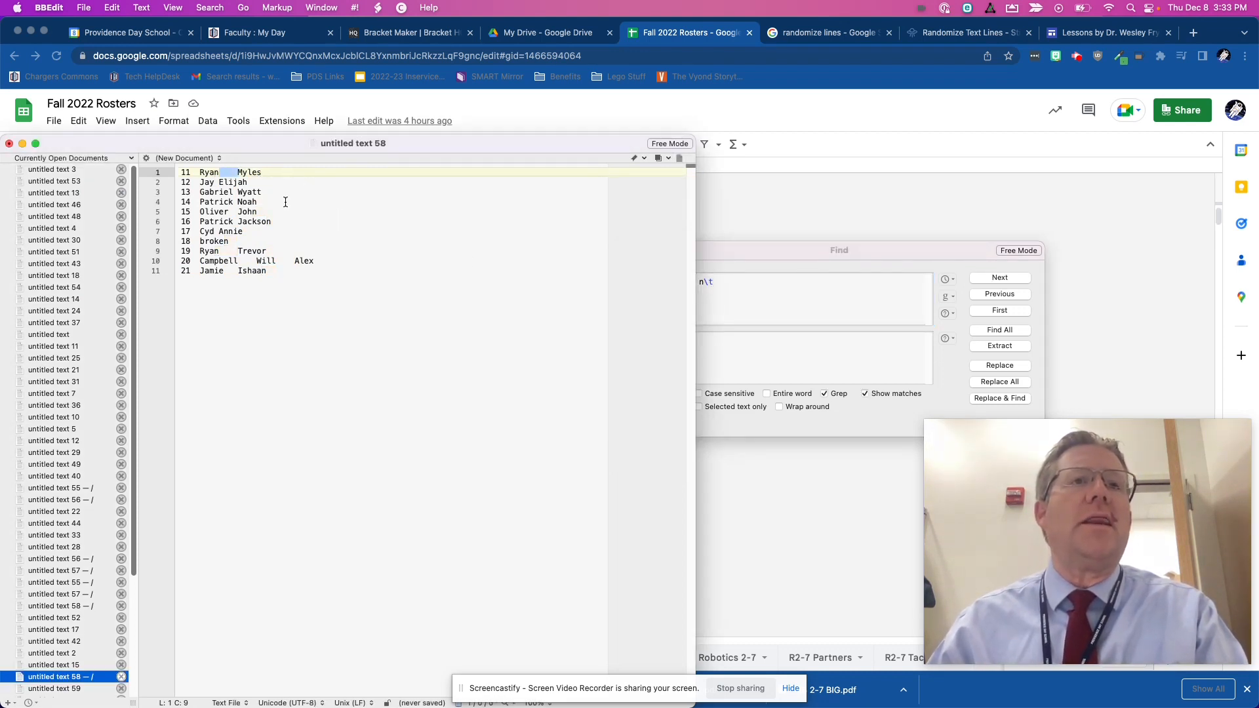
pyautogui.click(741, 307)
pyautogui.click(736, 285)
pyautogui.moveTo(741, 287); pyautogui.dragTo(634, 269)
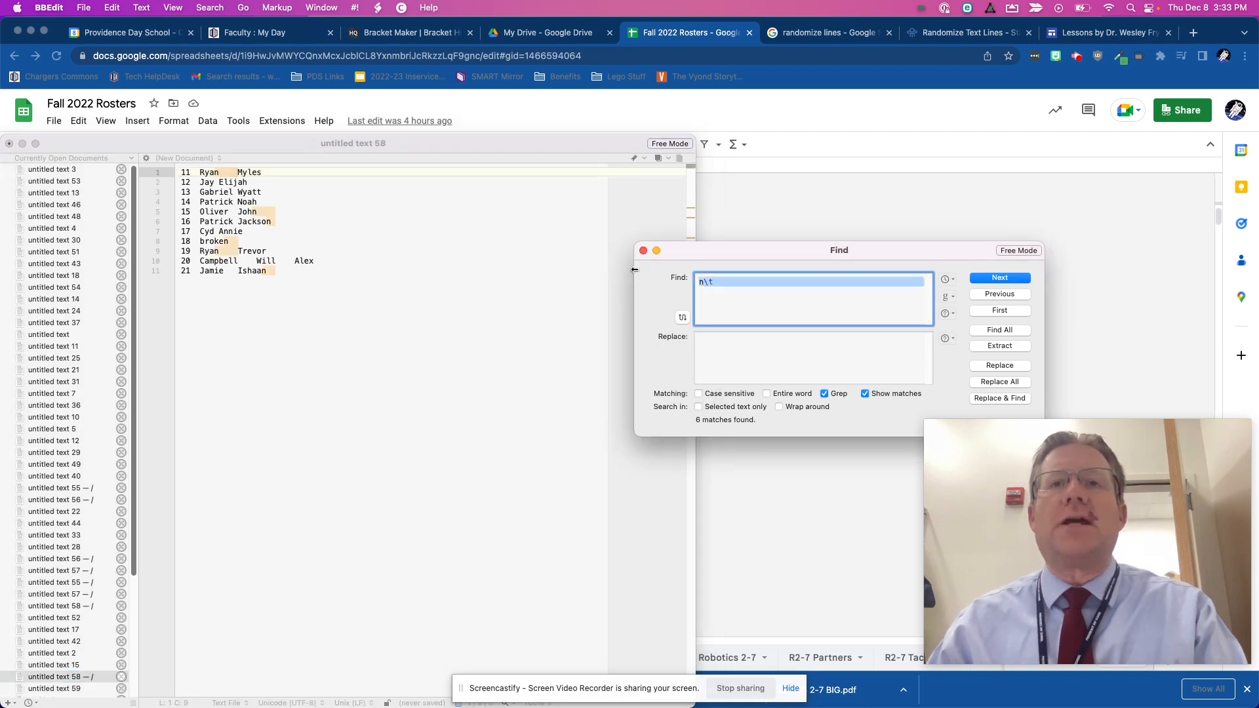
pyautogui.click(766, 361)
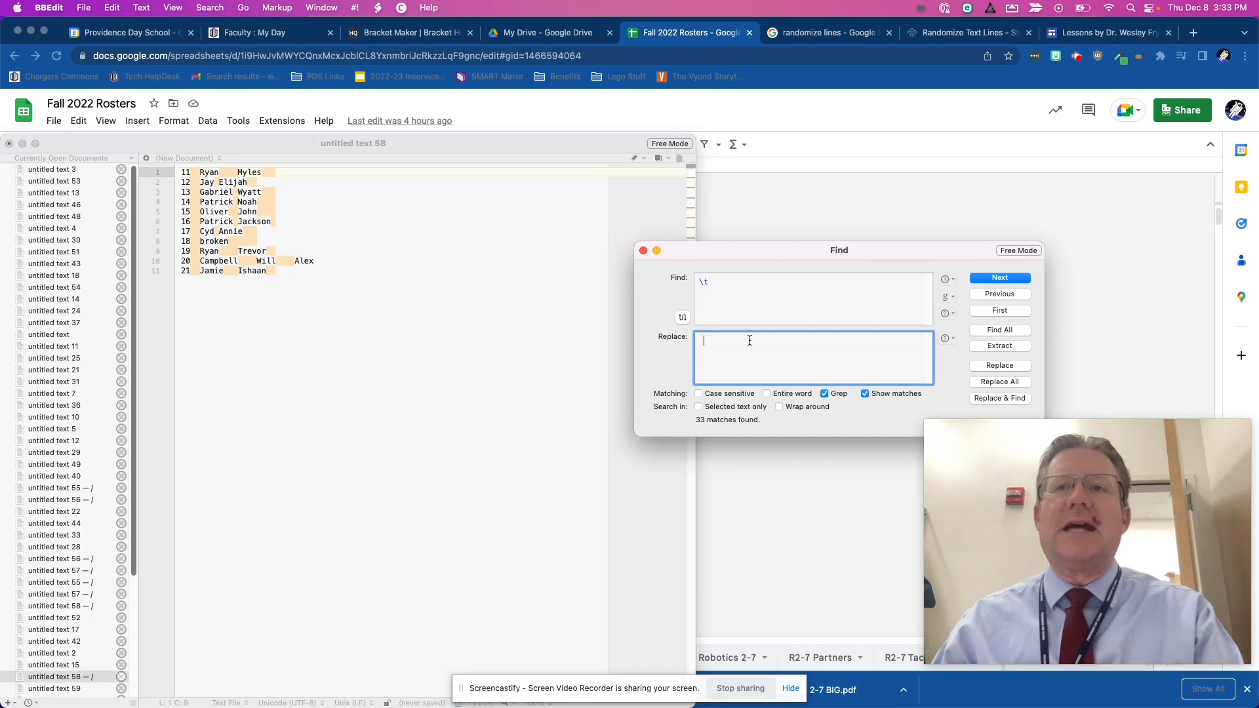
pyautogui.click(1013, 383)
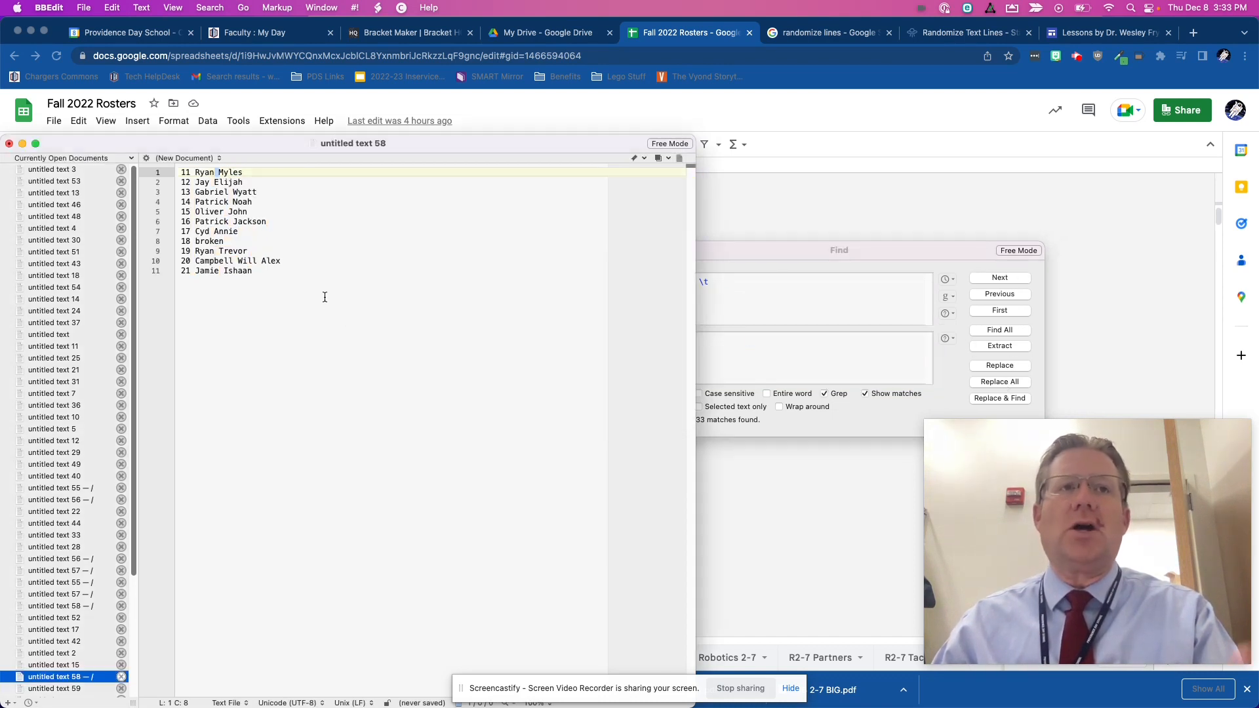
# - Delete the "18 broken" line from the team list
pyautogui.moveTo(234, 243); pyautogui.dragTo(130, 244)
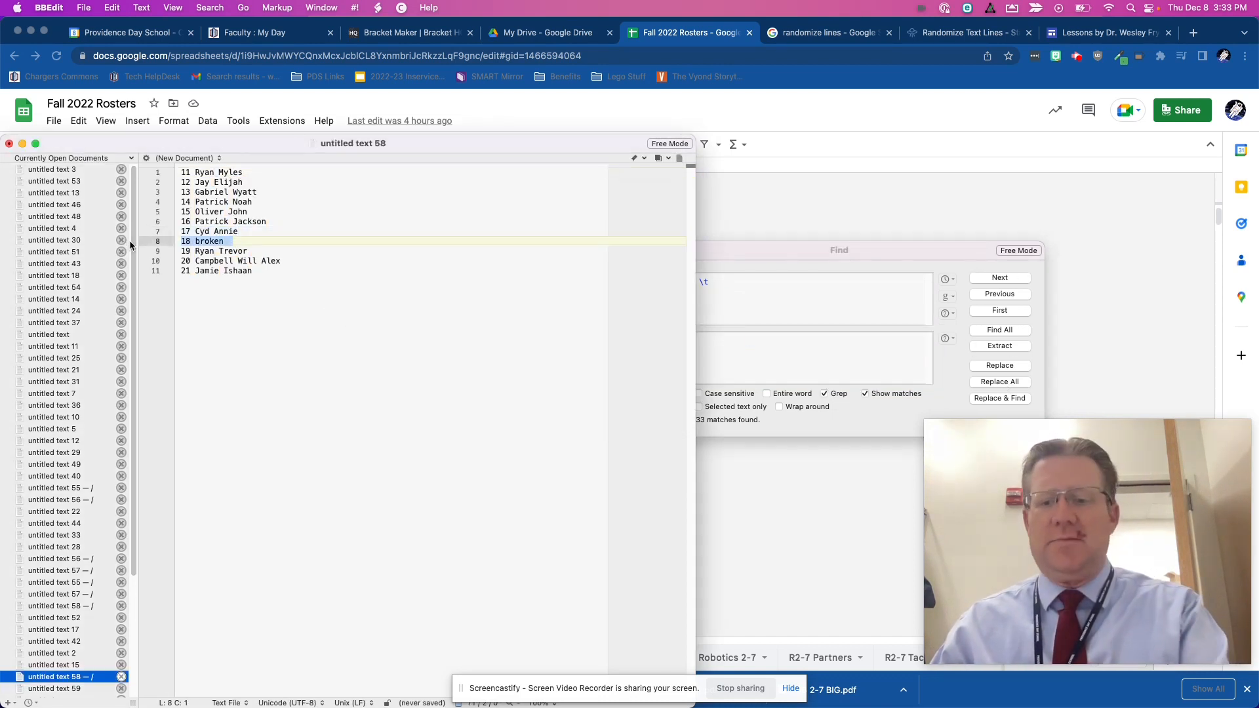
pyautogui.press('BackSpace')
pyautogui.press('BackSpace')
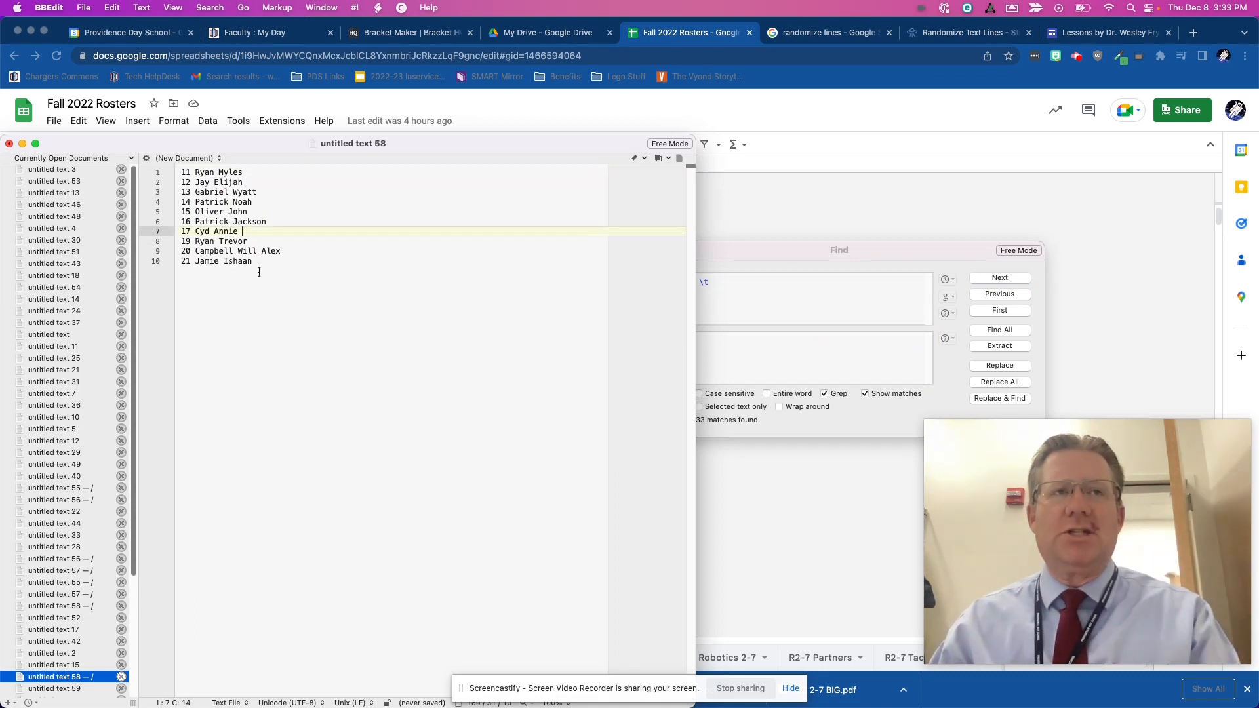
# - Copy the cleaned team list into an emptied Browserling text line shuffler and randomize its lines
pyautogui.moveTo(284, 267); pyautogui.dragTo(186, 177)
pyautogui.press('super+c')
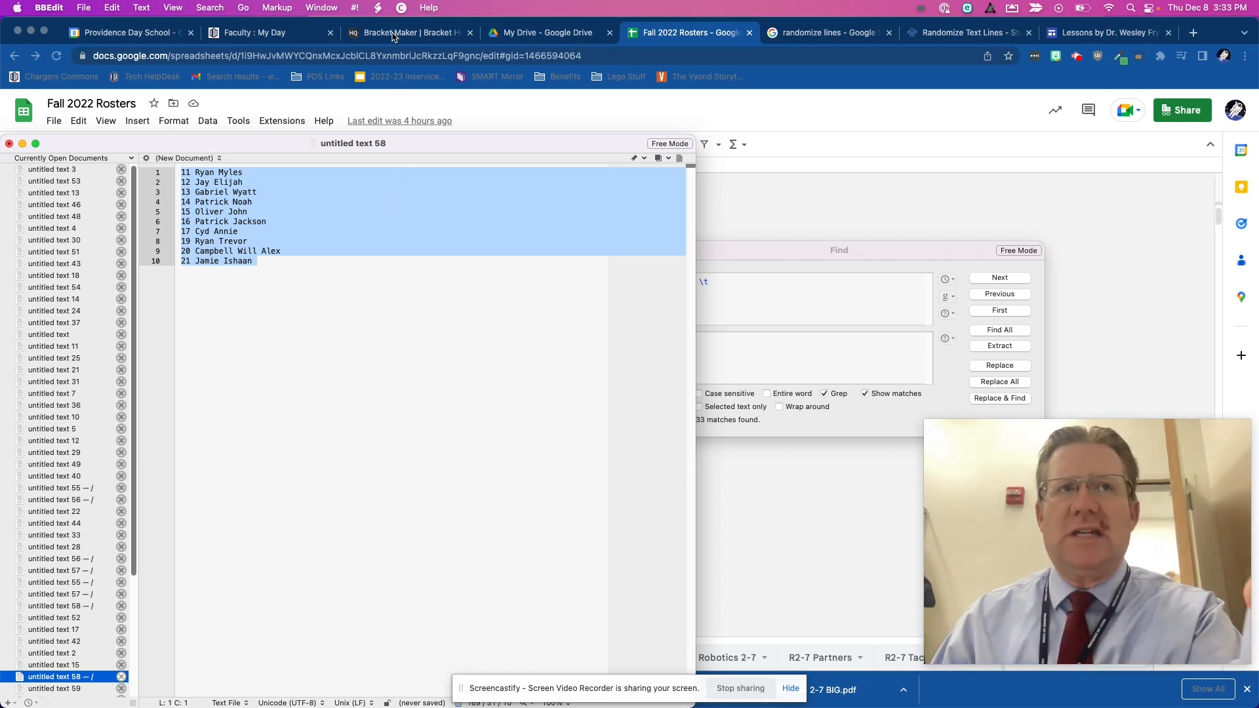
pyautogui.click(974, 36)
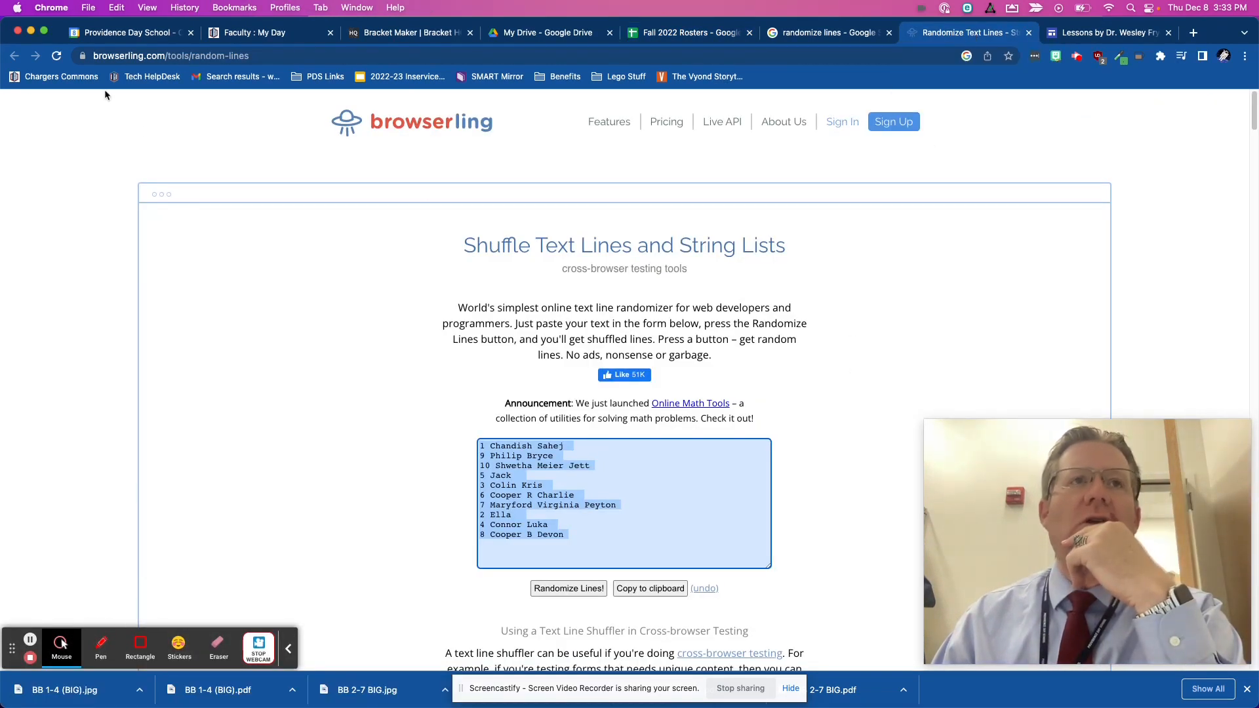
pyautogui.click(63, 59)
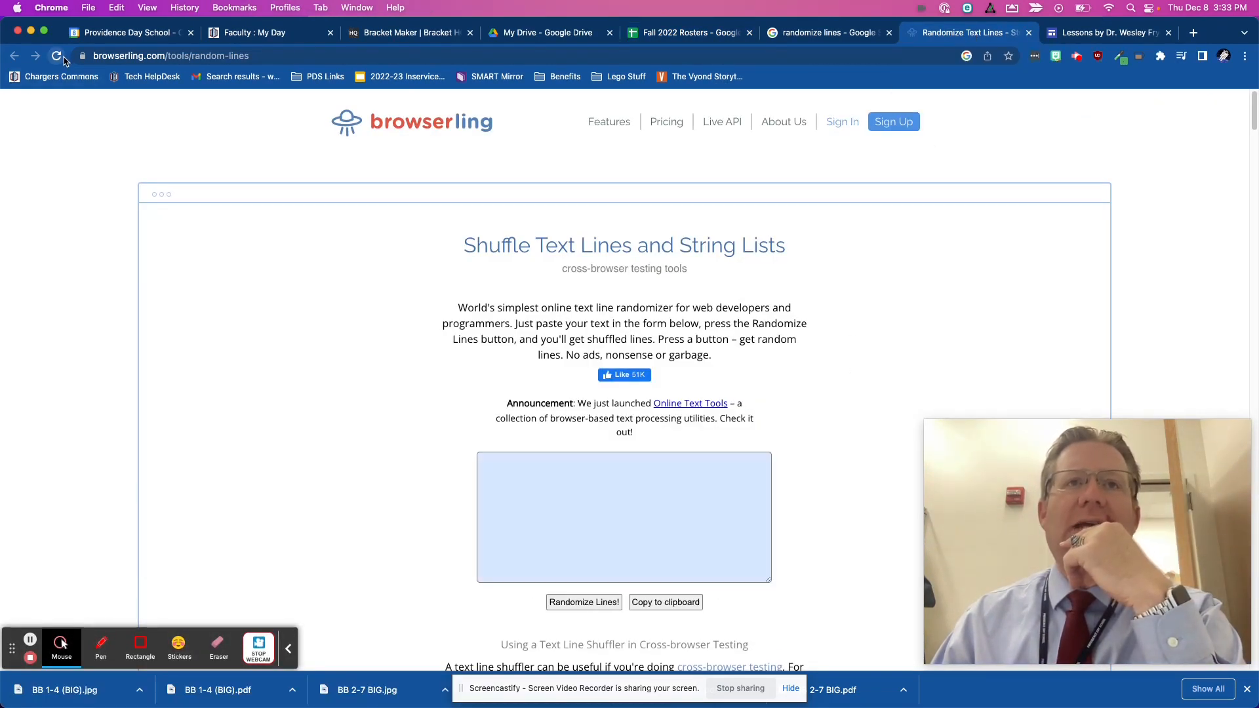
pyautogui.click(517, 476)
pyautogui.press('super+v')
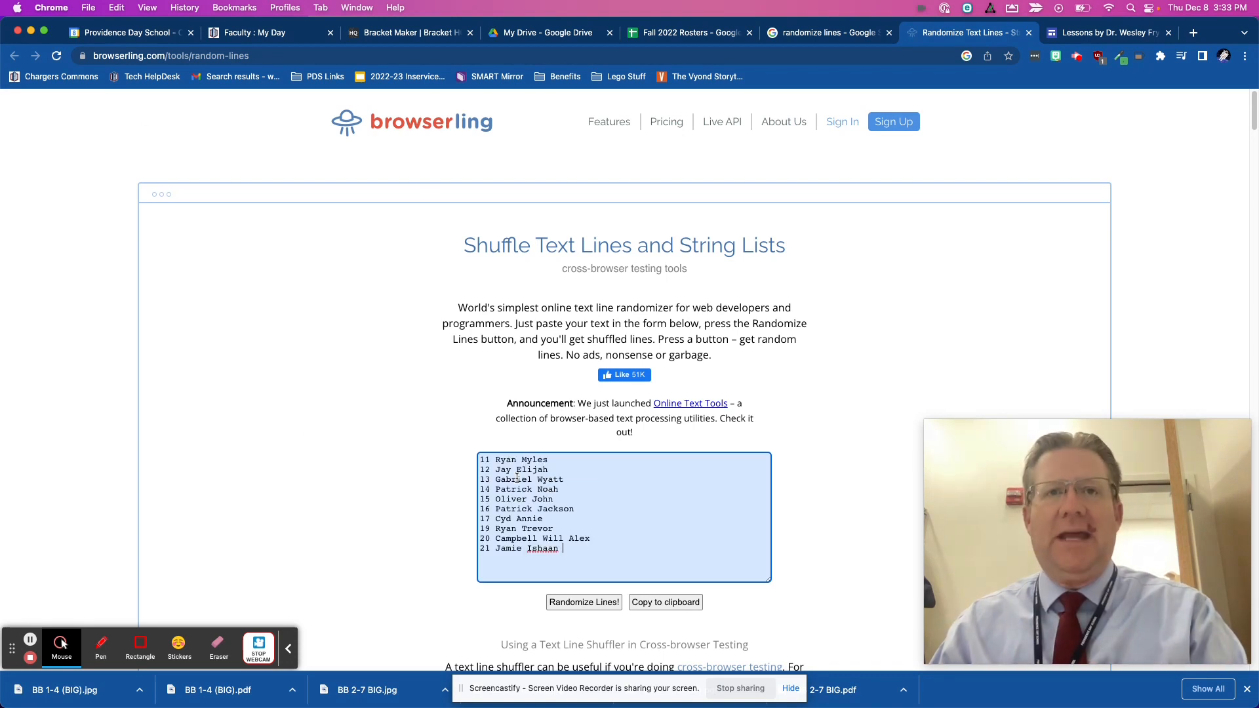
pyautogui.click(571, 601)
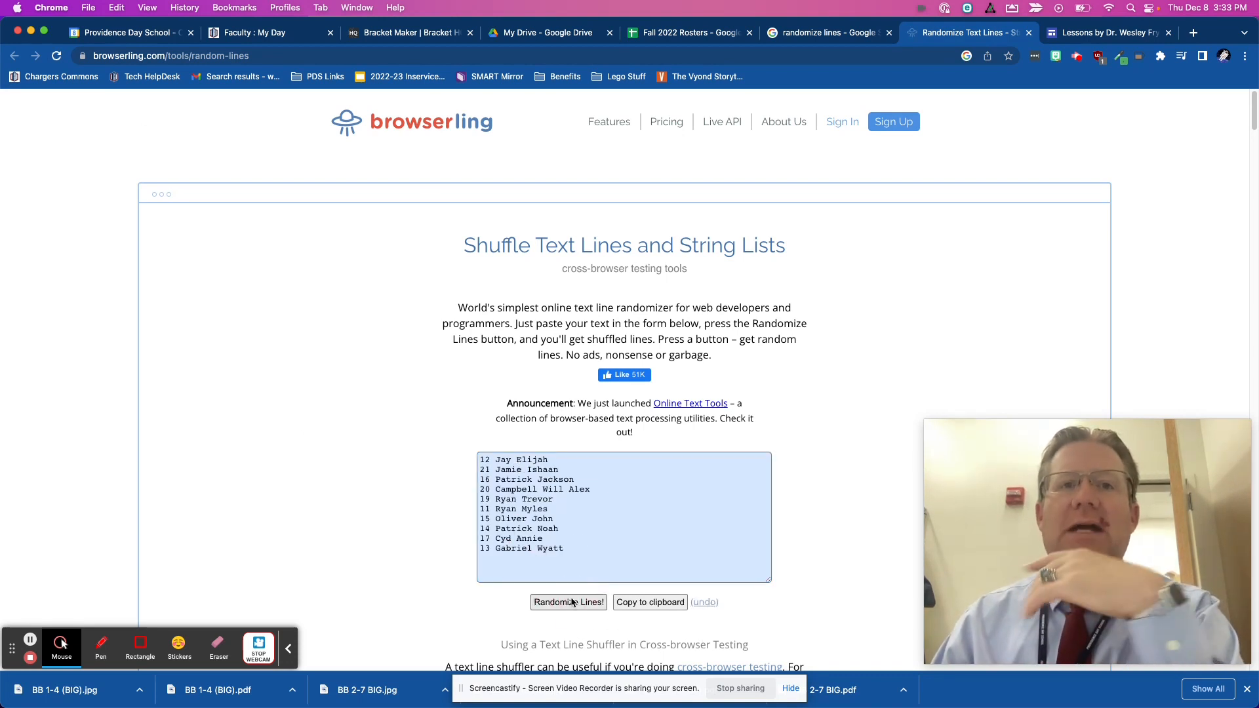
# - Bulk add the shuffled team list as participants of the BB 1-4 (Small) bracket in Bracket HQ and save it
pyautogui.click(649, 602)
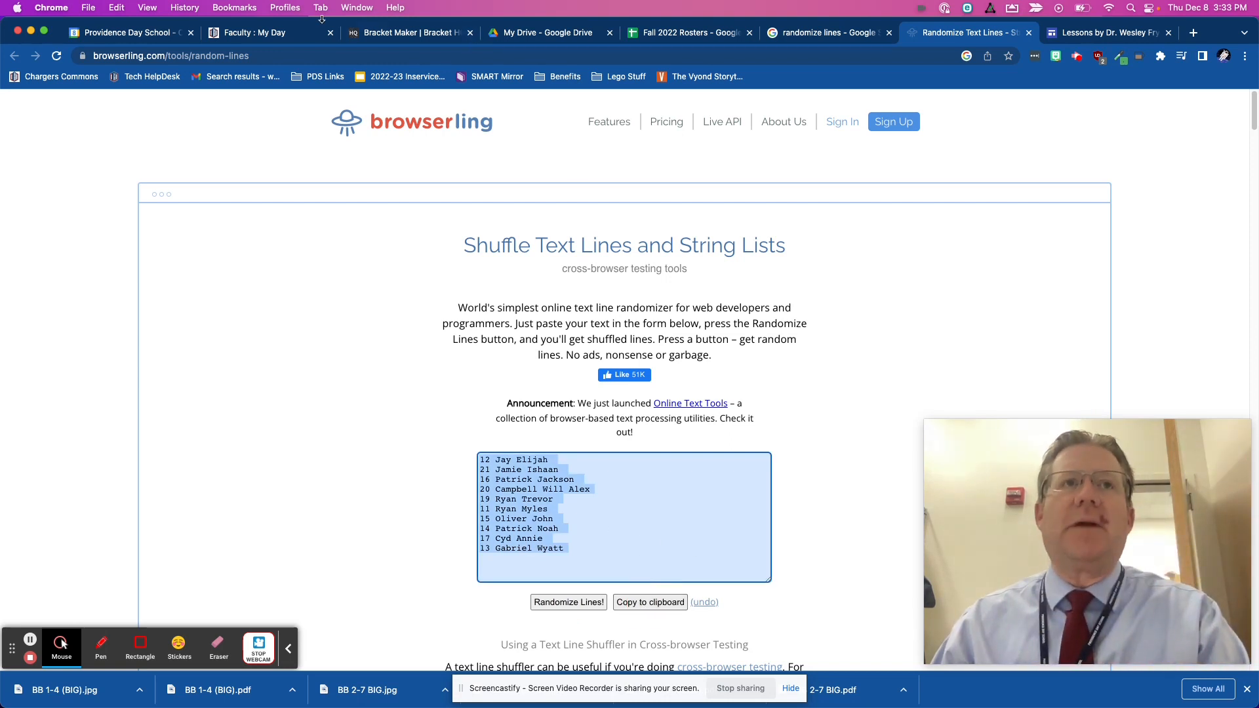
pyautogui.click(372, 40)
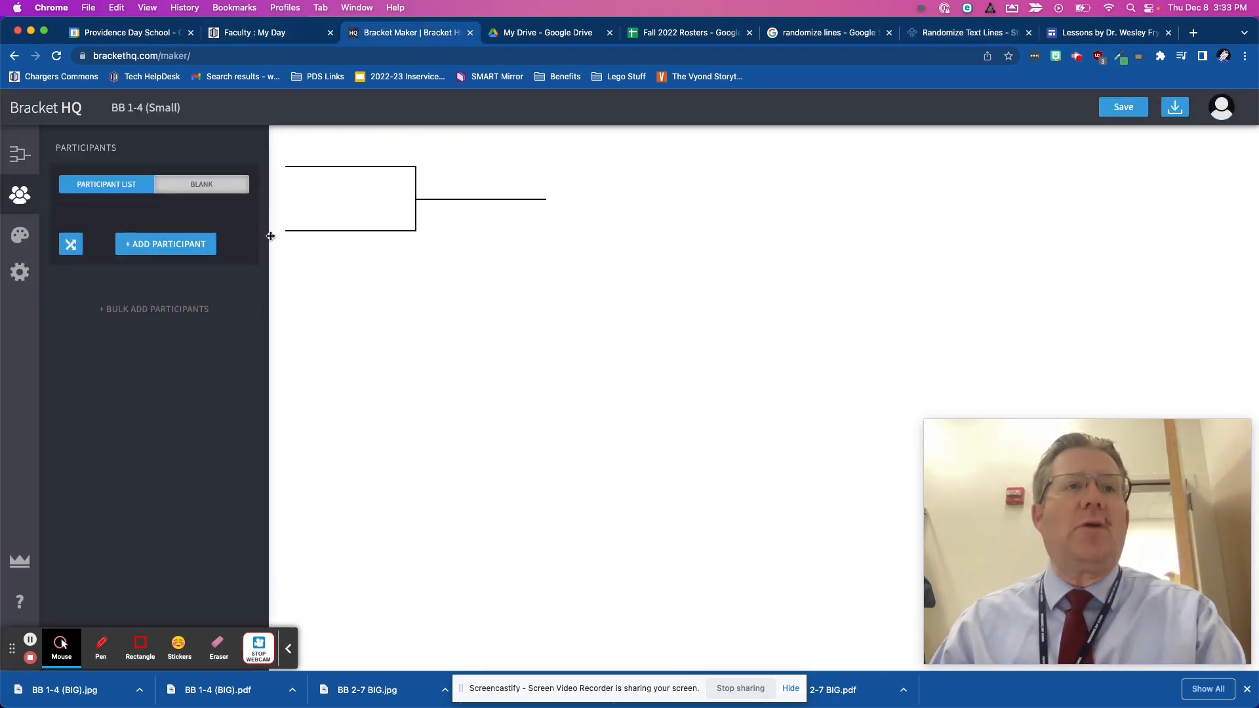
pyautogui.click(168, 309)
pyautogui.press('super+v')
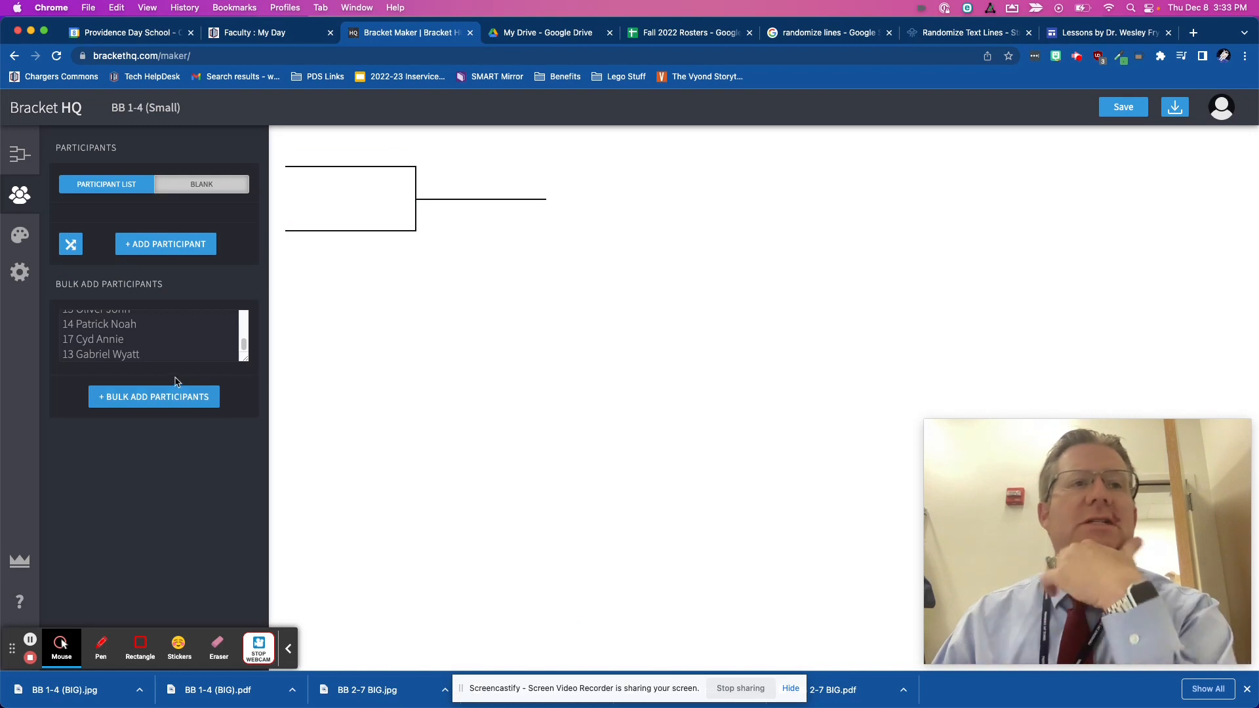
pyautogui.click(161, 397)
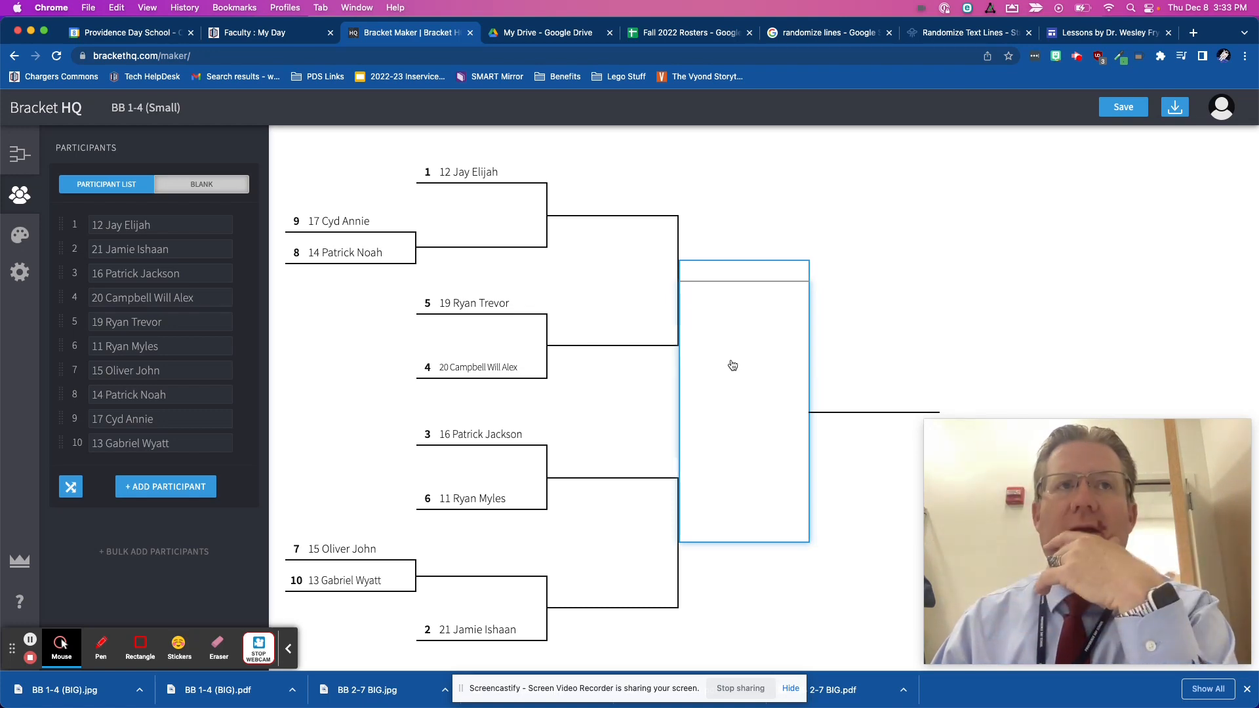
pyautogui.click(1126, 109)
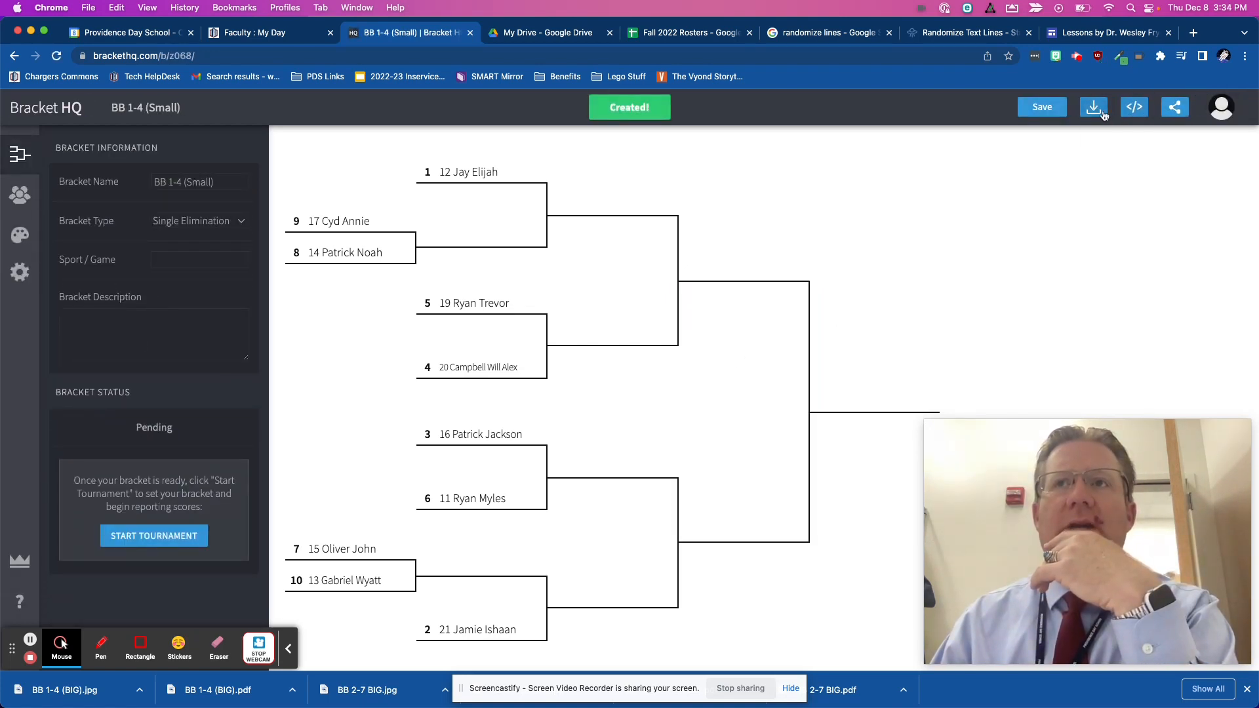
# - Download the BB 1-4 (Small) bracket as a PDF document and as a JPG image at HD resolution
pyautogui.click(1096, 110)
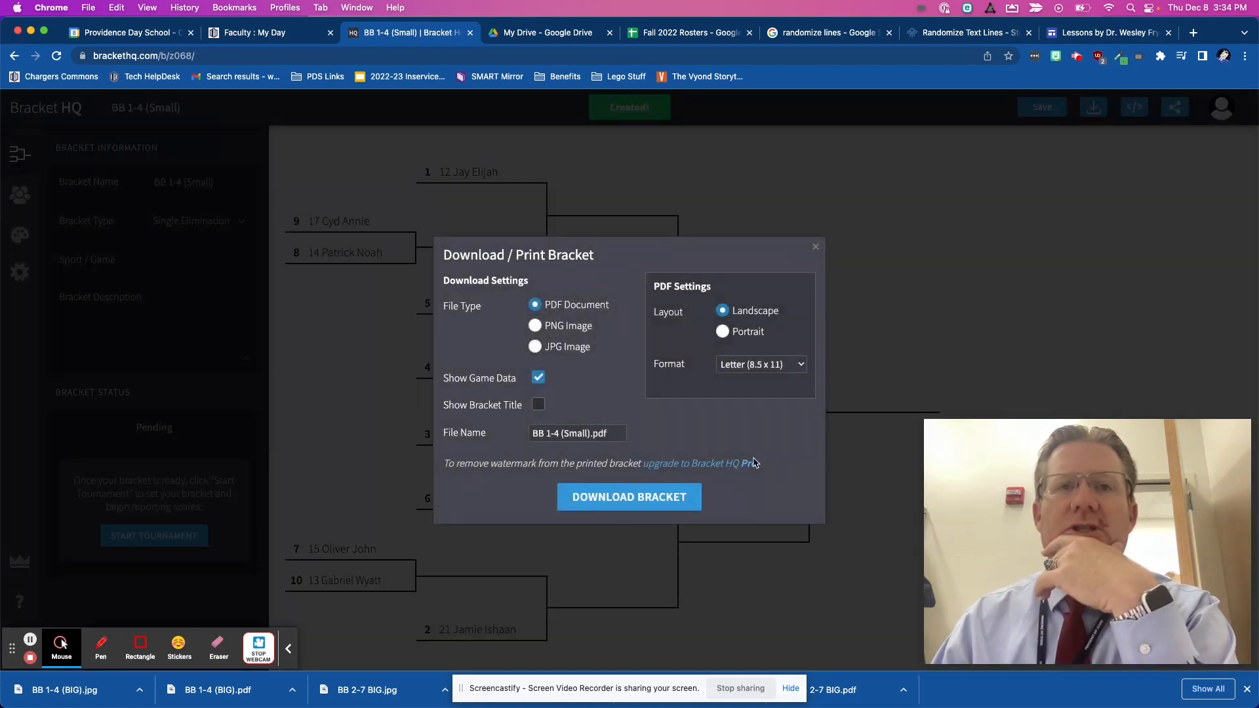
pyautogui.click(624, 500)
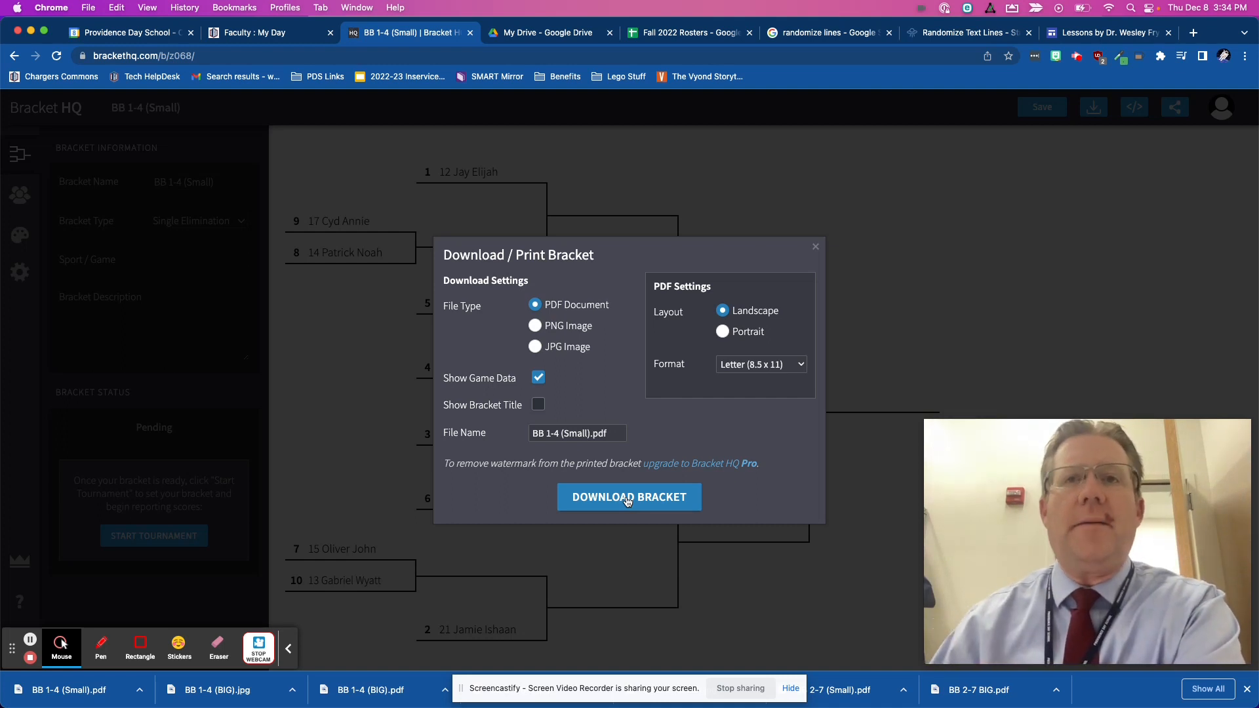
pyautogui.click(535, 347)
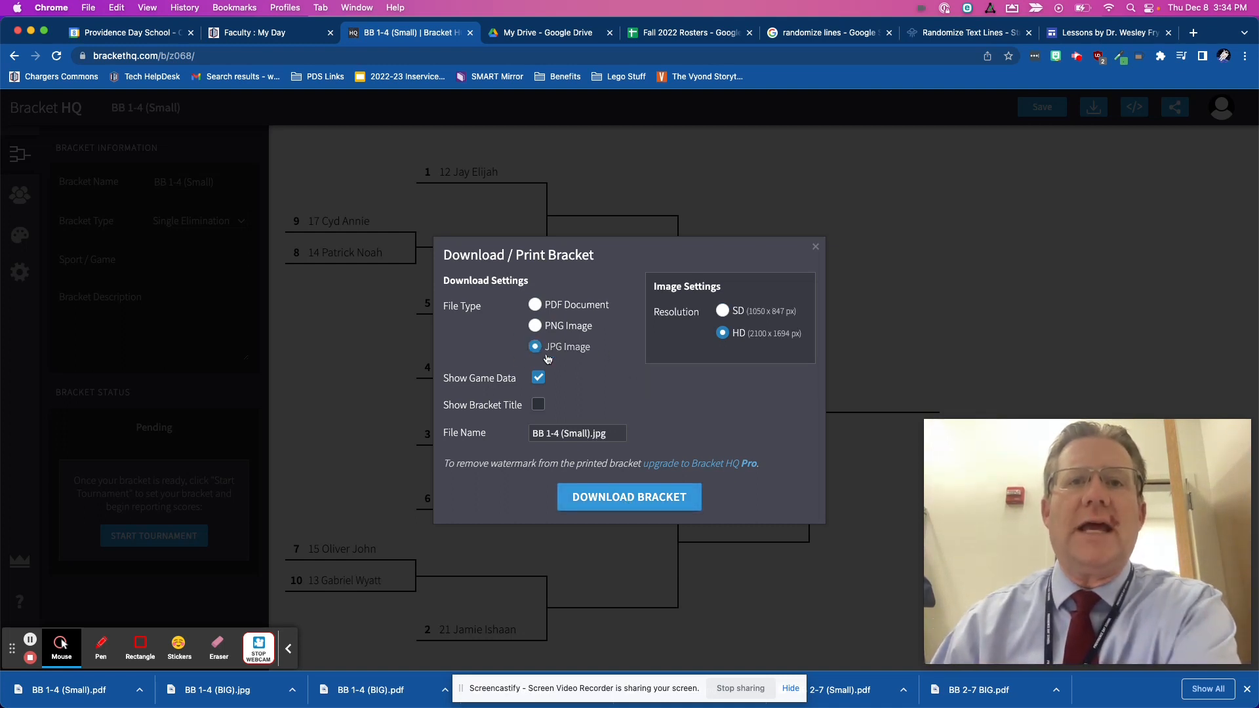
pyautogui.click(653, 495)
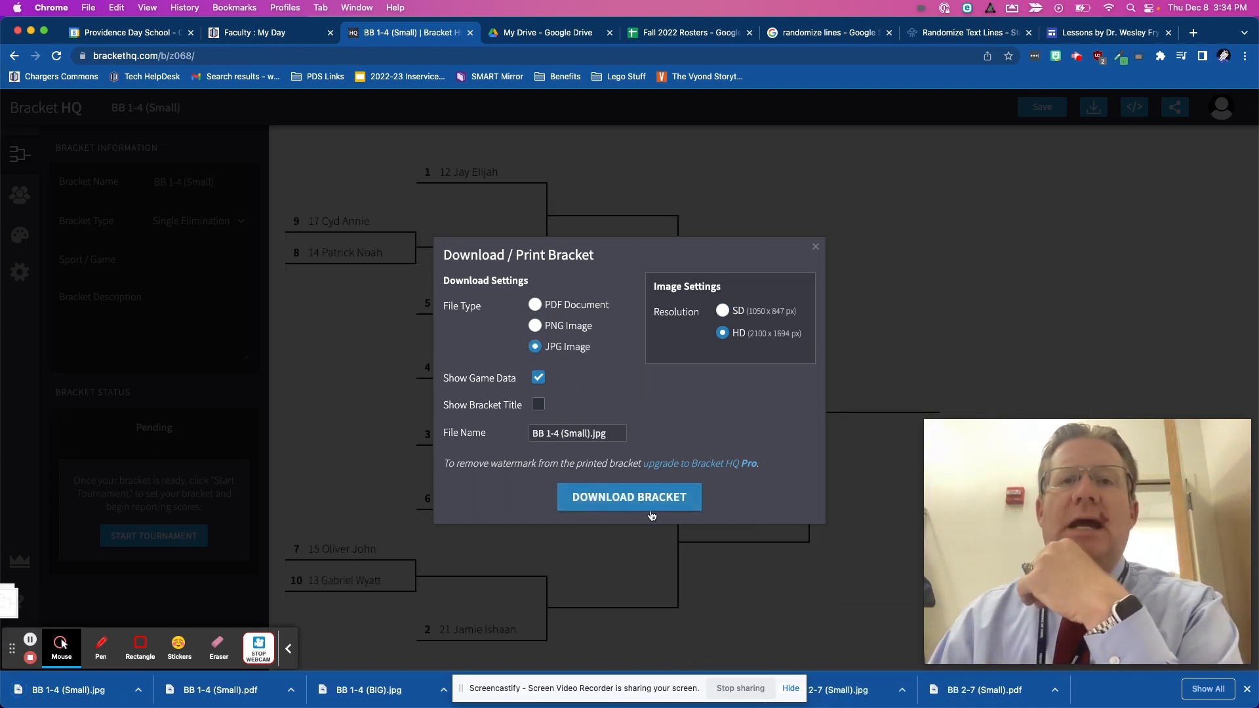
pyautogui.click(815, 248)
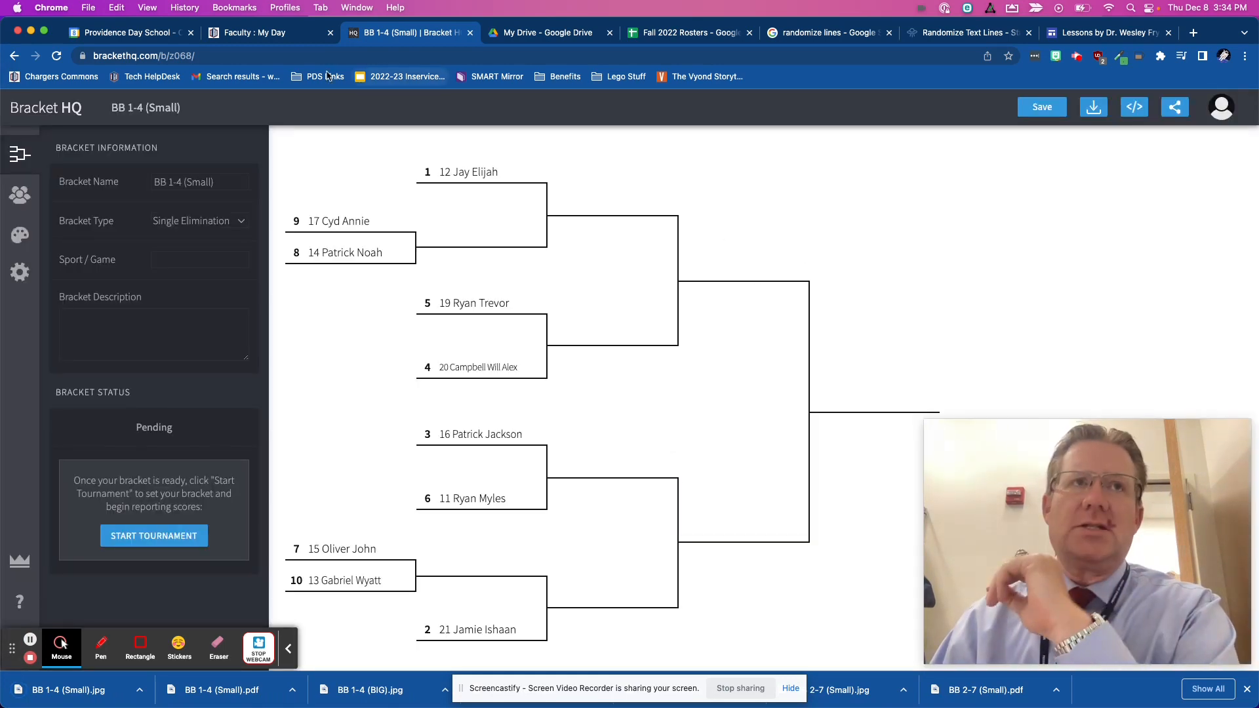
# - Copy the bracket's web address and check it in an incognito window, closing that window when done
pyautogui.click(215, 56)
pyautogui.press('super+c')
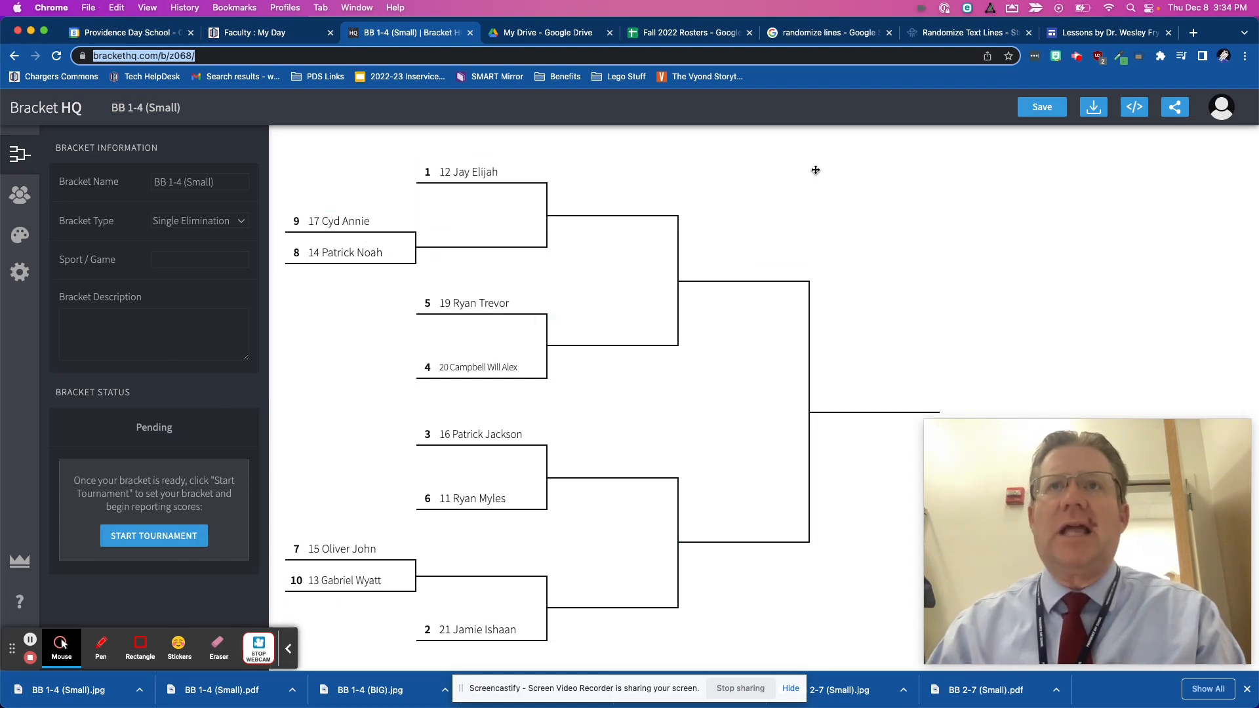
pyautogui.click(90, 6)
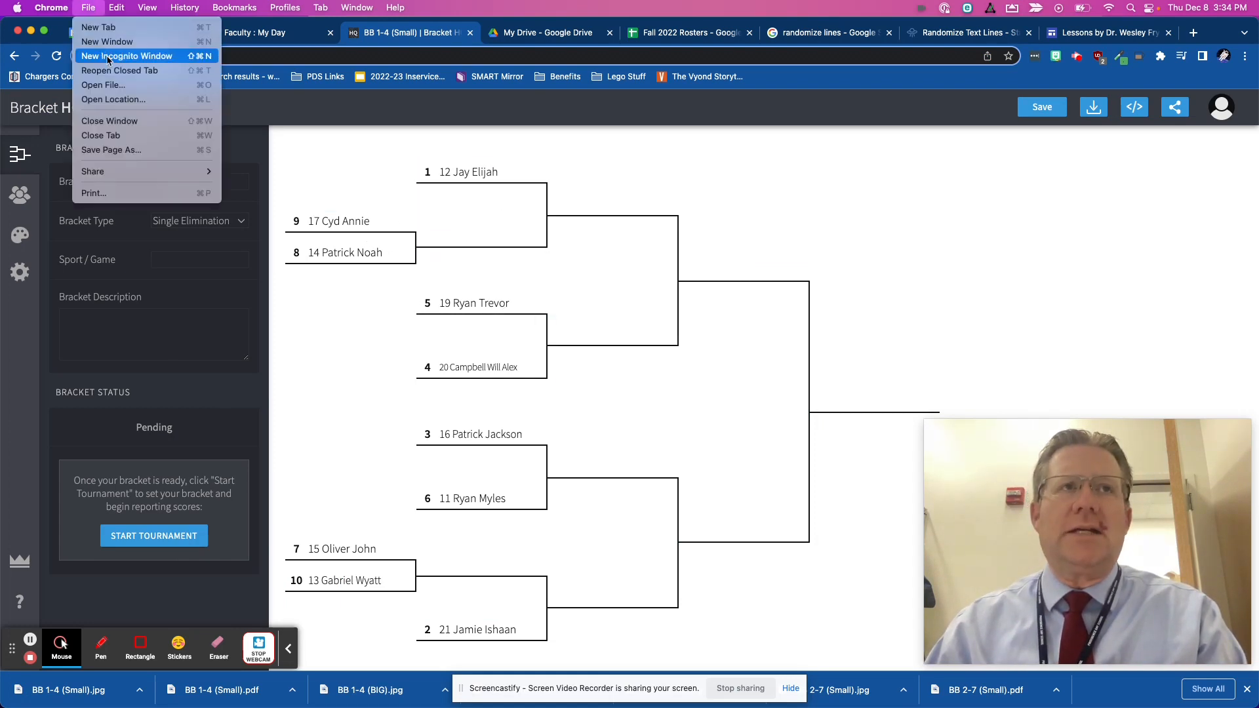
pyautogui.click(111, 53)
pyautogui.press('super+v')
pyautogui.press('Return')
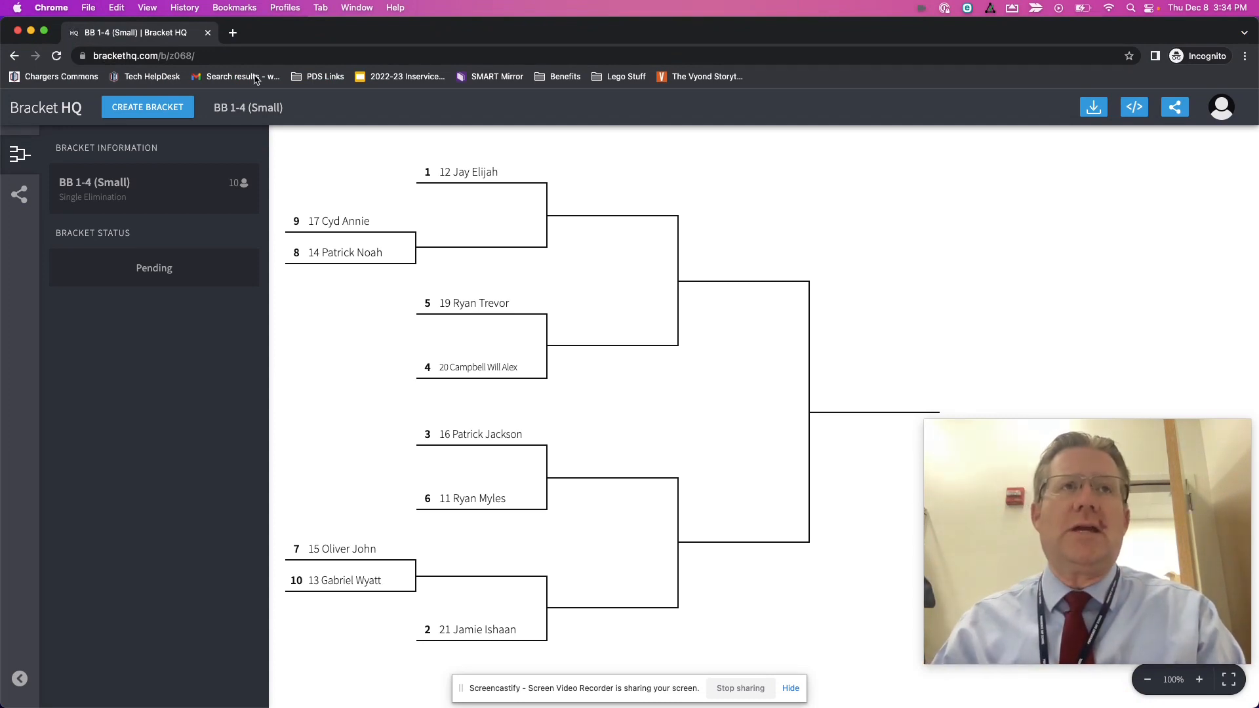
pyautogui.click(209, 33)
# - On the Battle Bot Competition page in Google Sites, caption the empty fourth image slot "1-4 (Small)"
pyautogui.click(1080, 34)
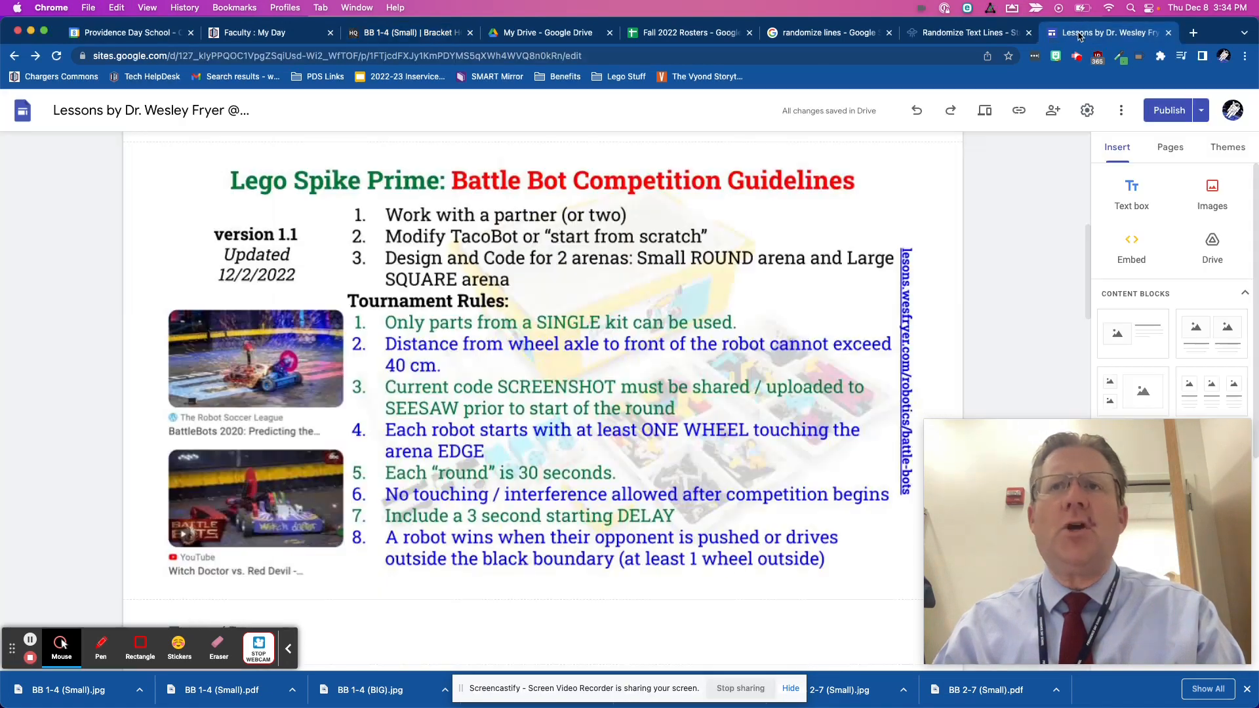
pyautogui.scroll(6, 717, 295)
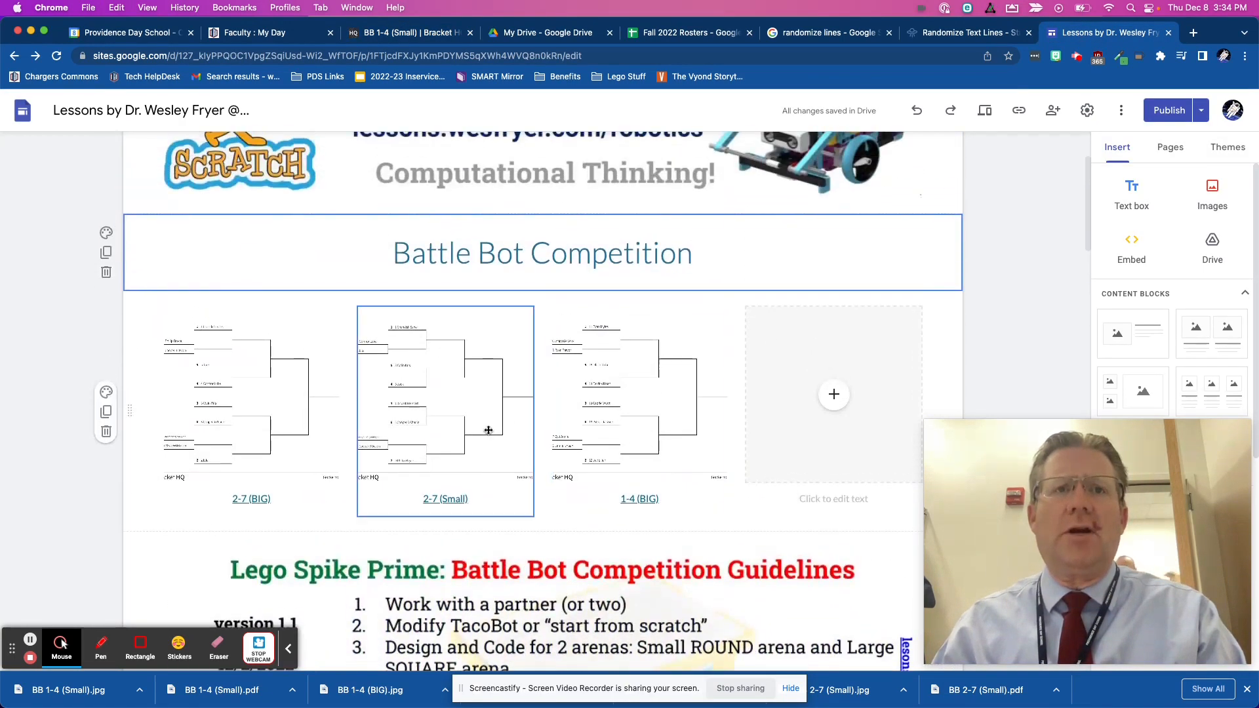
pyautogui.click(834, 496)
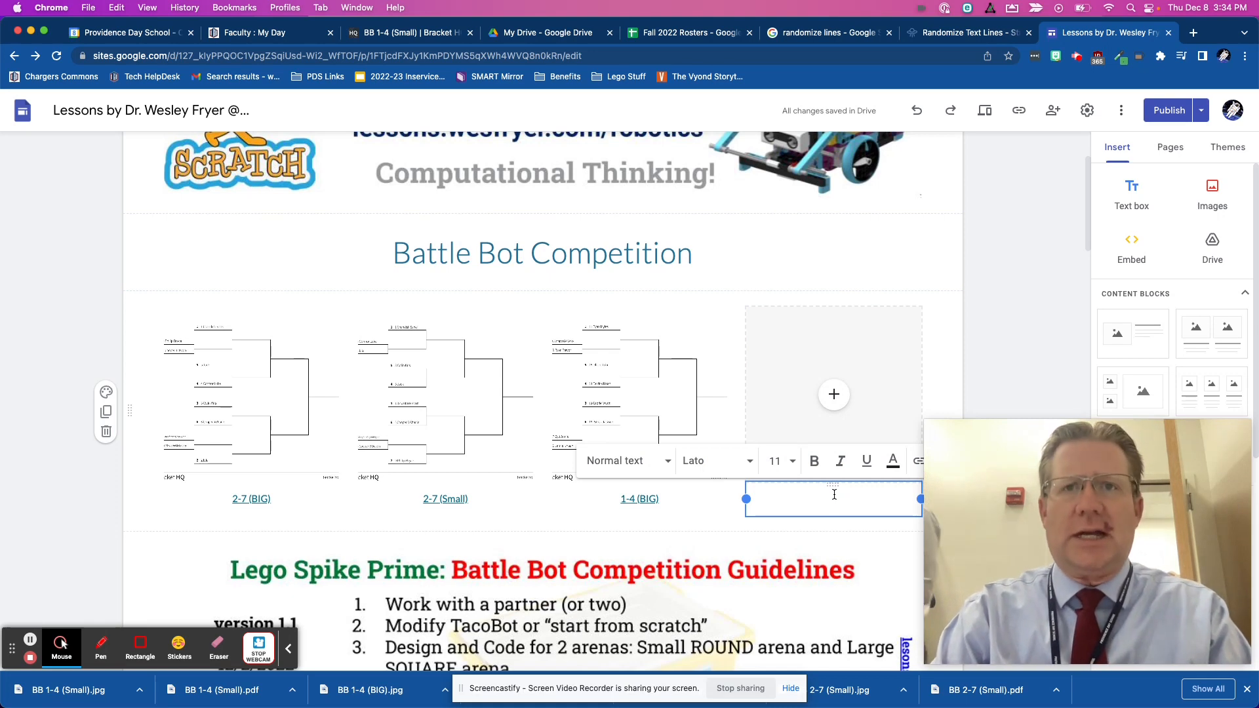
pyautogui.write('1-4 (')
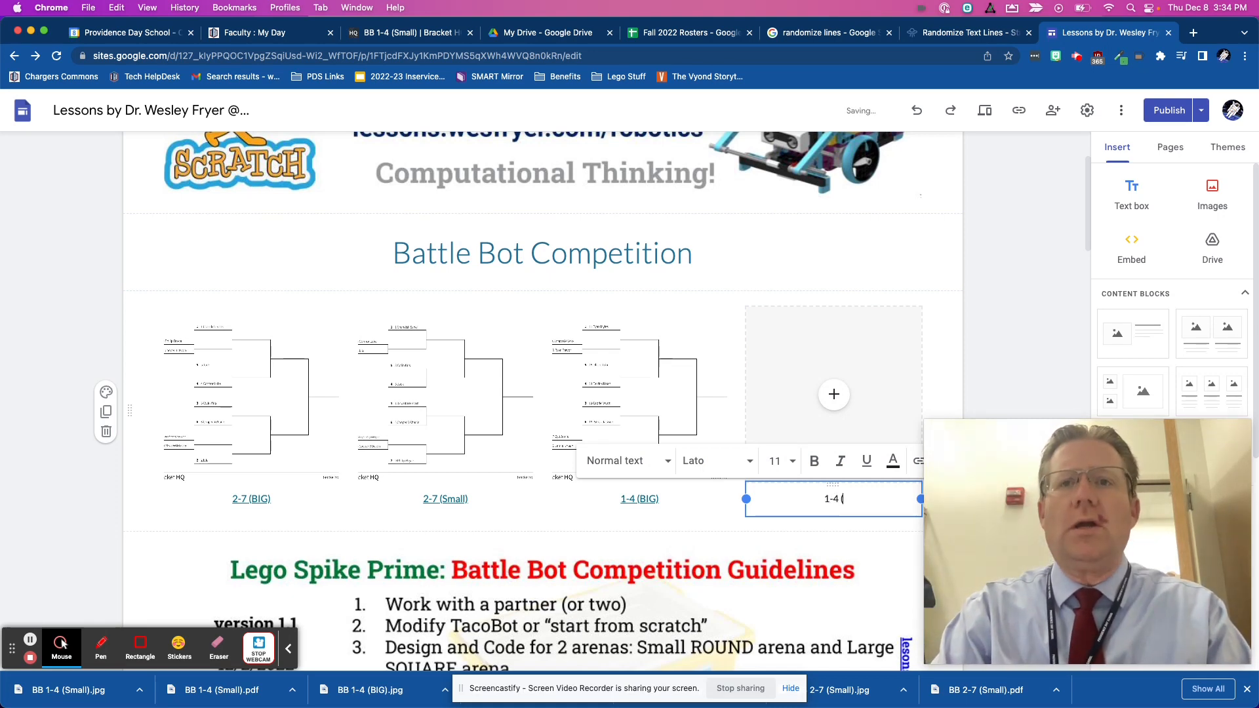
pyautogui.write('Small)')
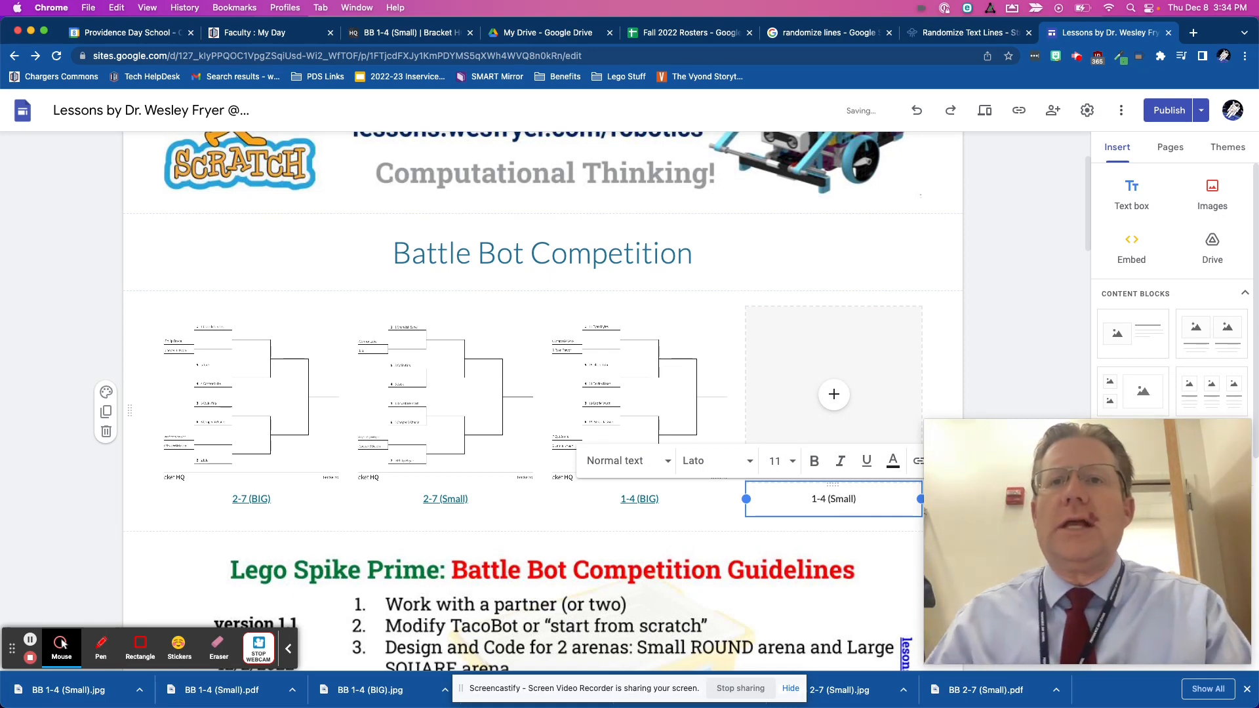
pyautogui.moveTo(873, 497); pyautogui.dragTo(779, 497)
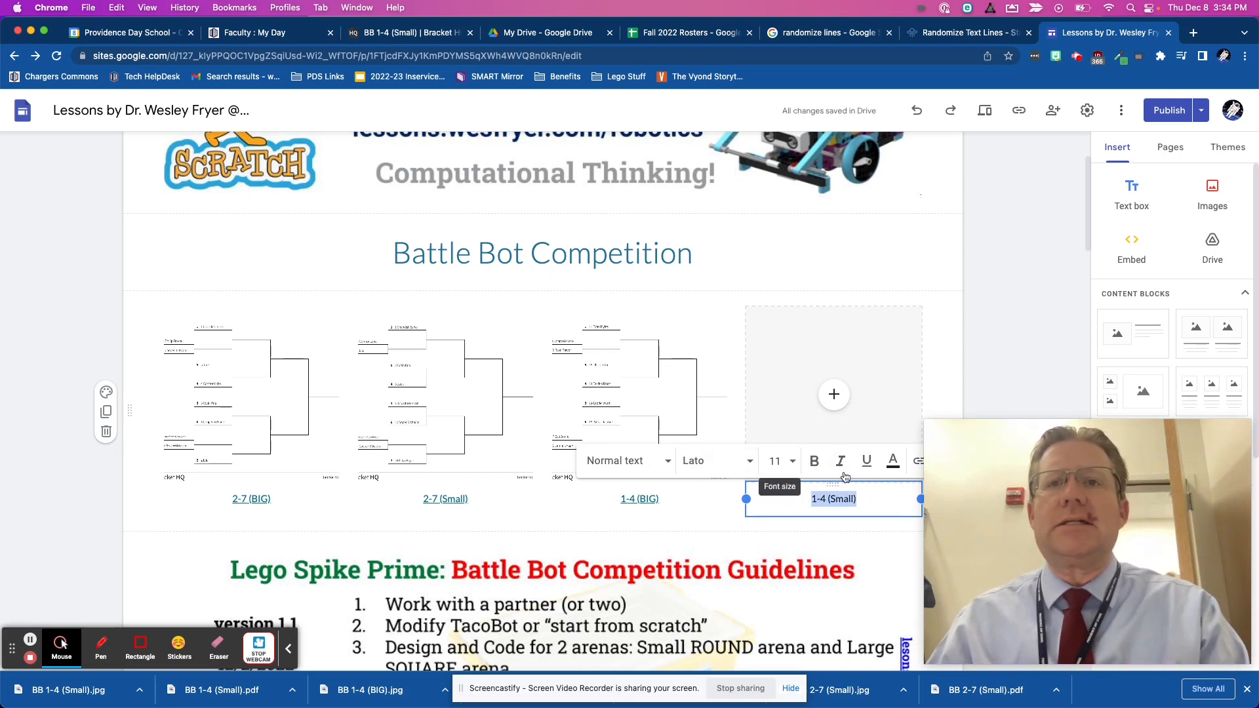
pyautogui.click(917, 463)
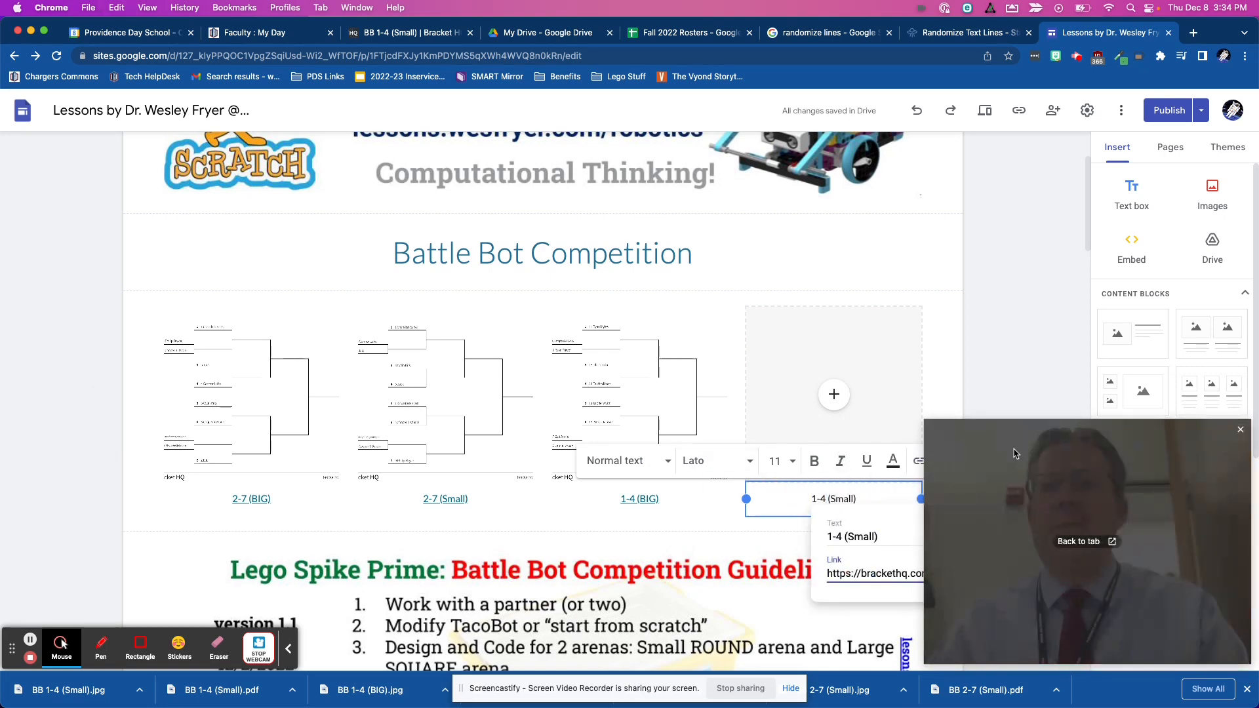
pyautogui.moveTo(1101, 434); pyautogui.dragTo(215, 401)
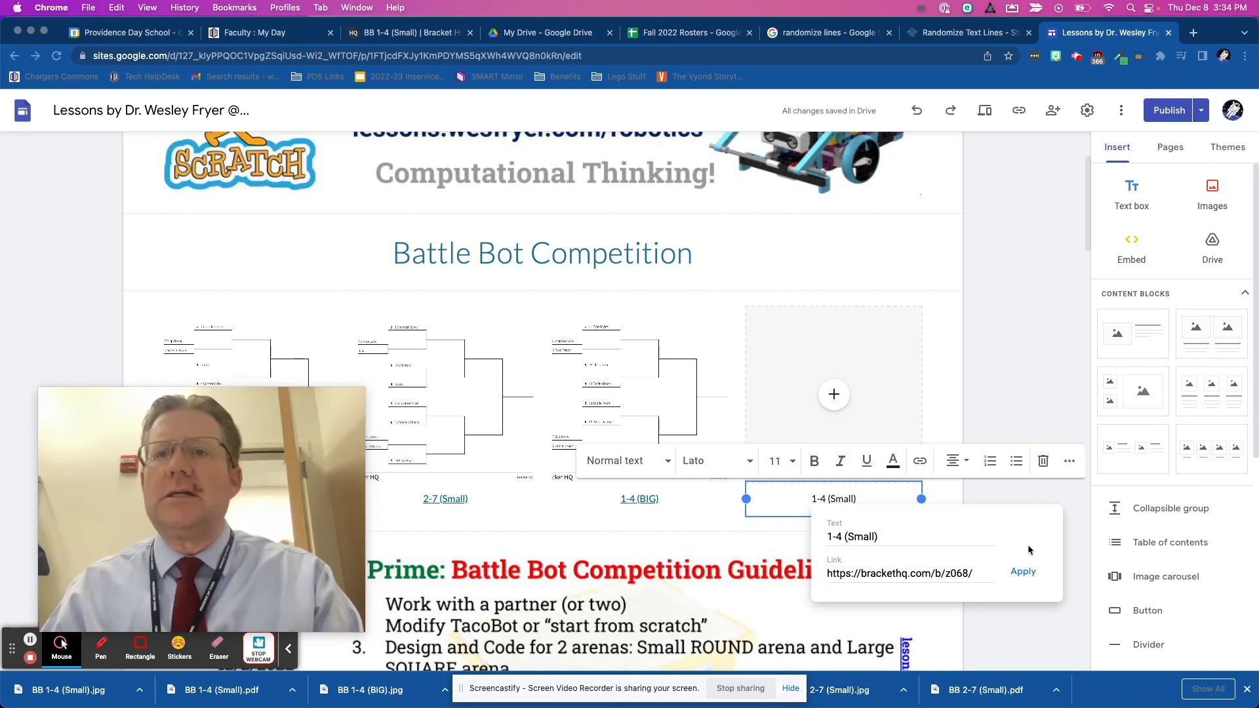
pyautogui.click(1023, 572)
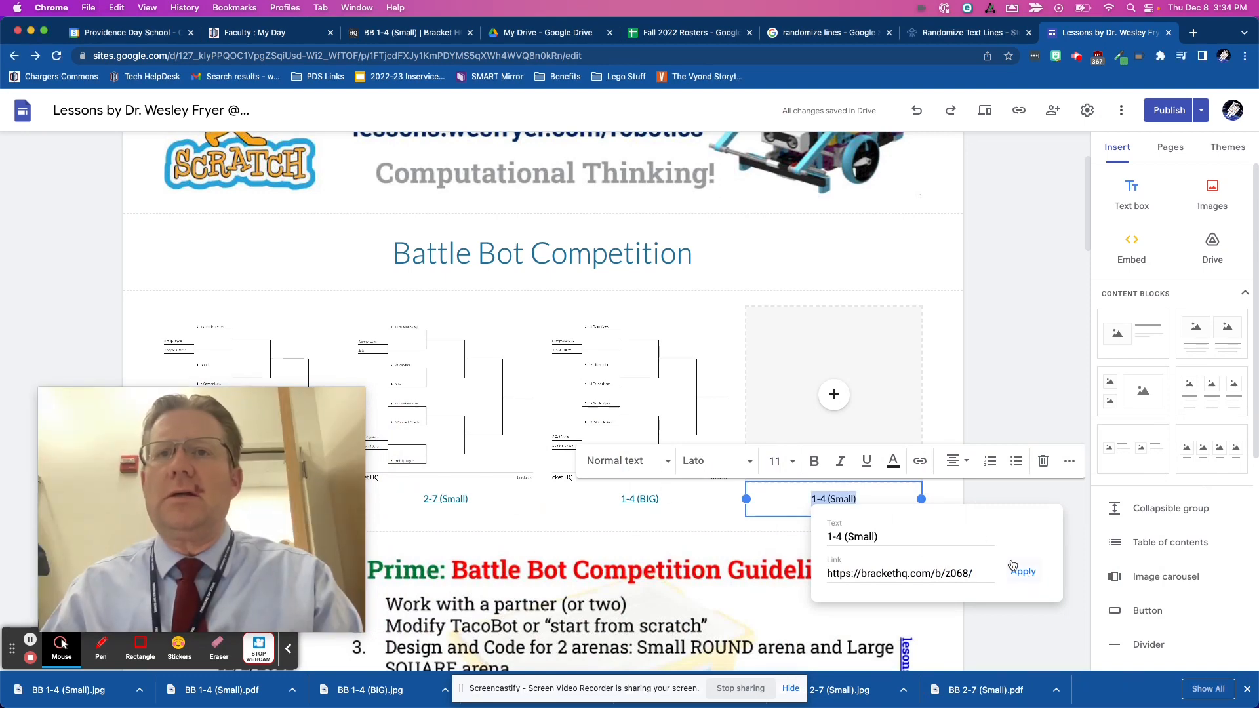
pyautogui.click(859, 394)
# - Upload BB 1-4 (Small).jpg from Downloads into the empty image slot above the "1-4 (Small)" caption
pyautogui.click(832, 396)
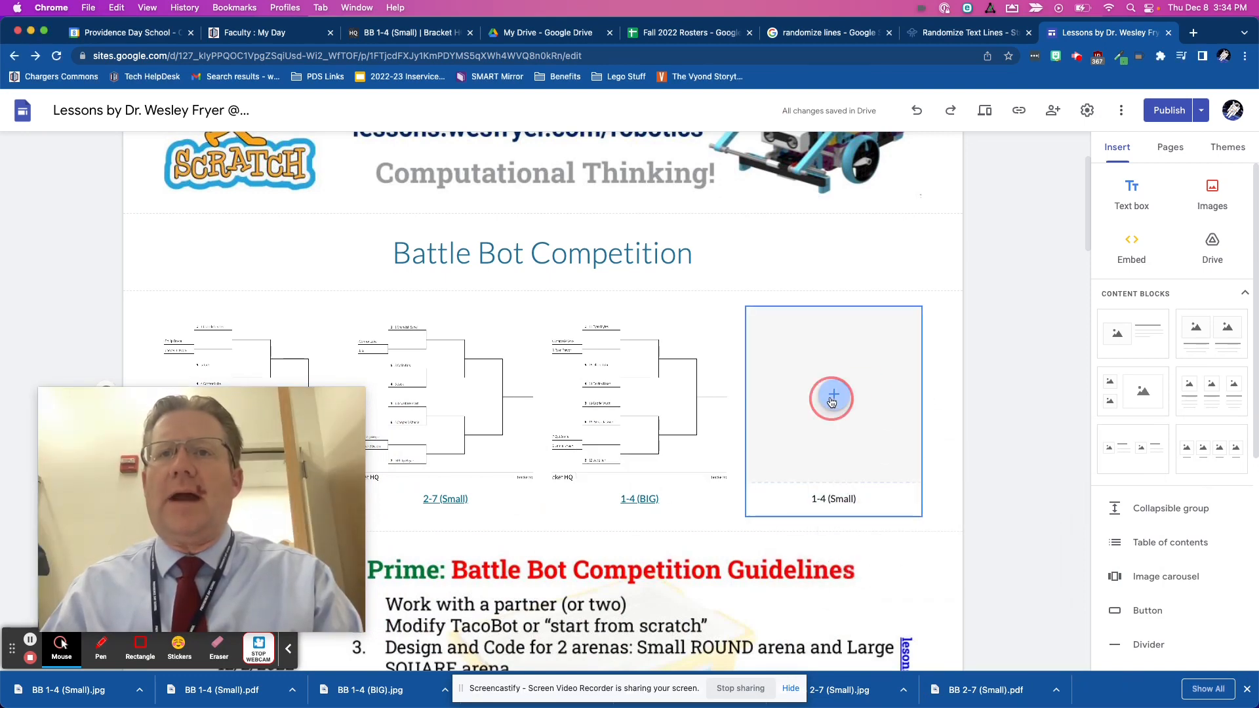
pyautogui.click(852, 437)
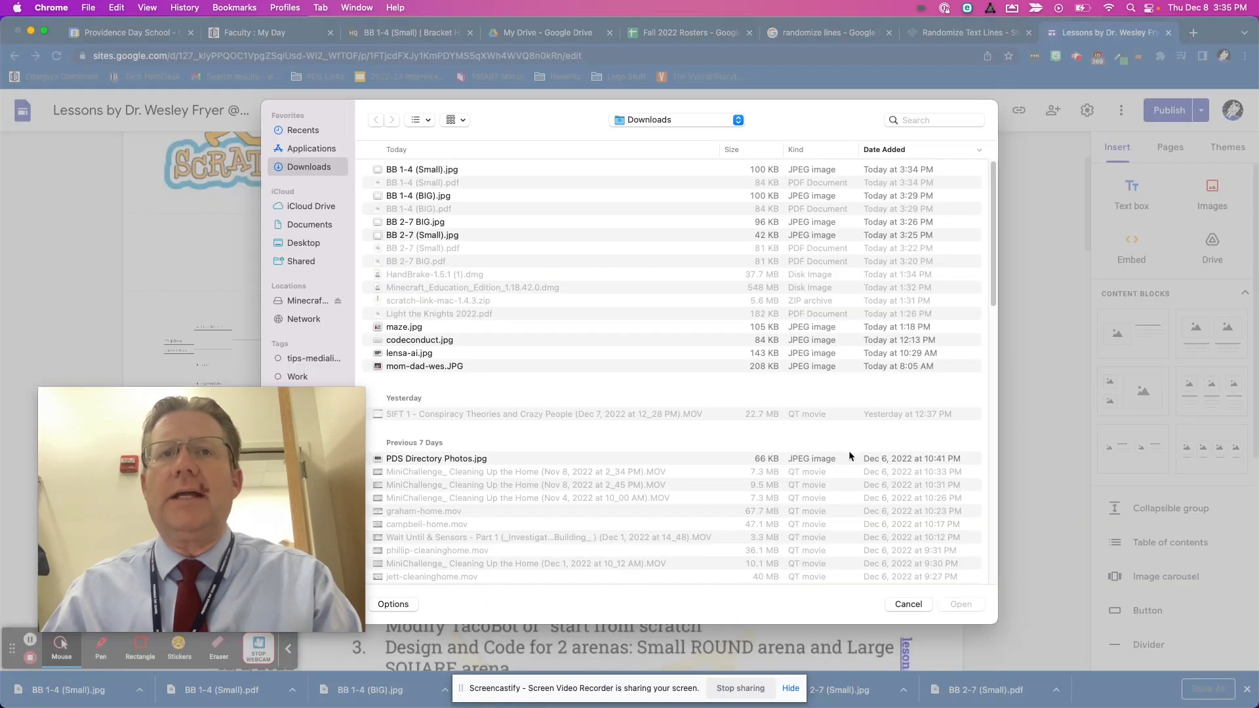
pyautogui.doubleClick(432, 170)
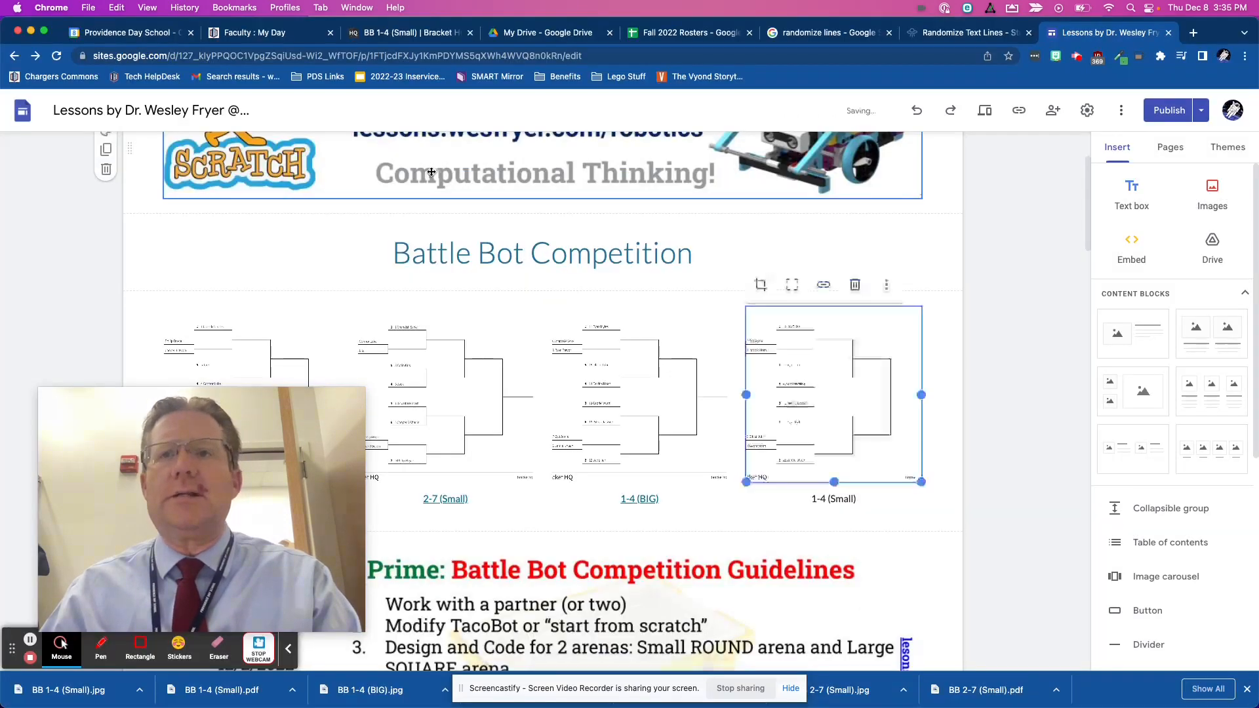
pyautogui.click(824, 285)
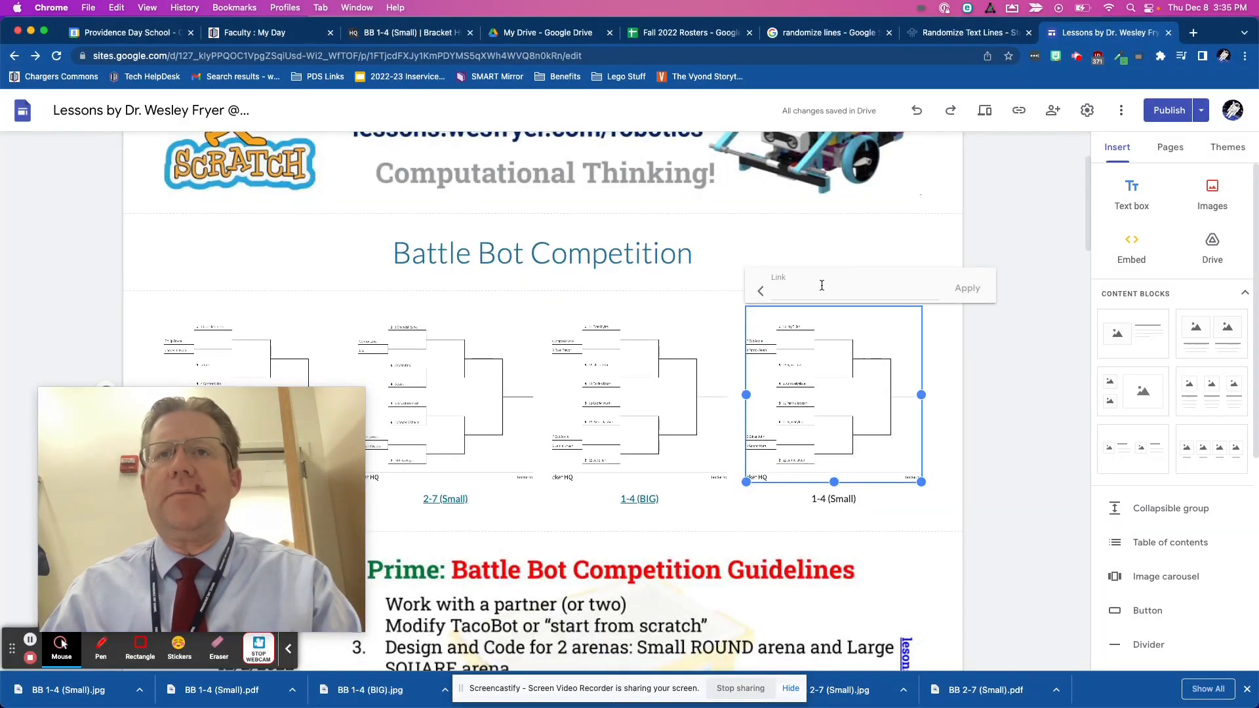
pyautogui.press('super+v')
pyautogui.click(715, 449)
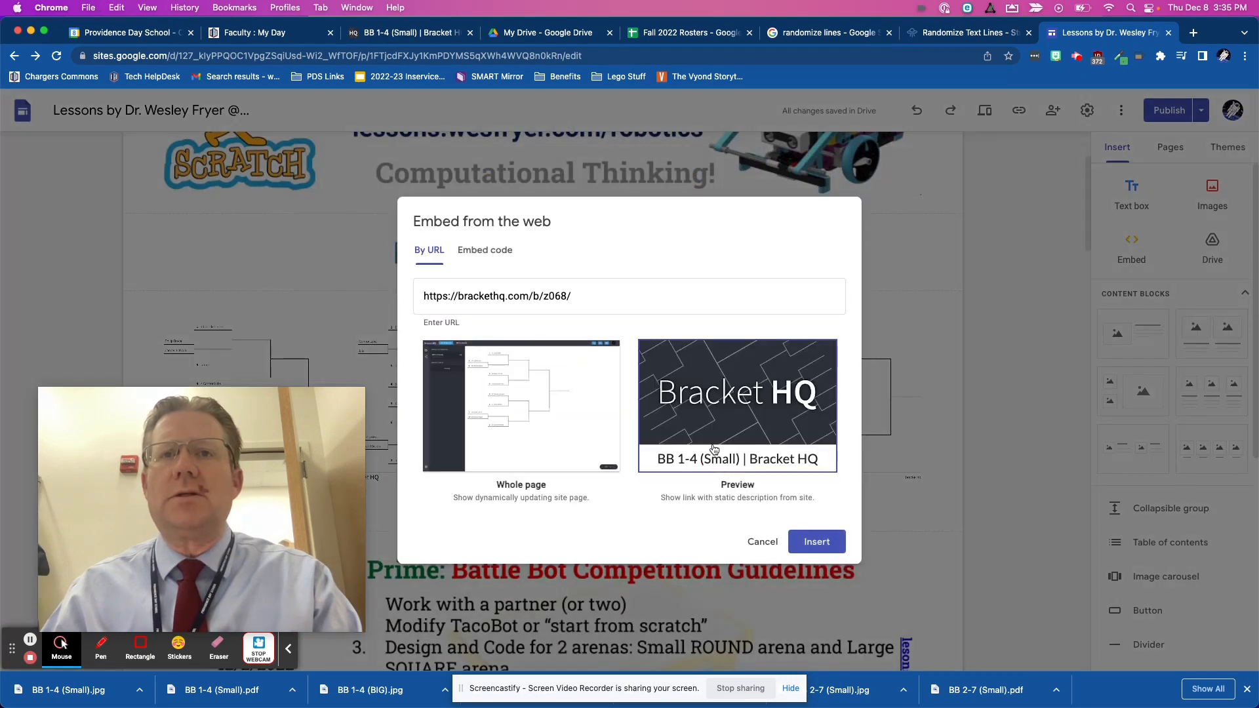
pyautogui.click(763, 542)
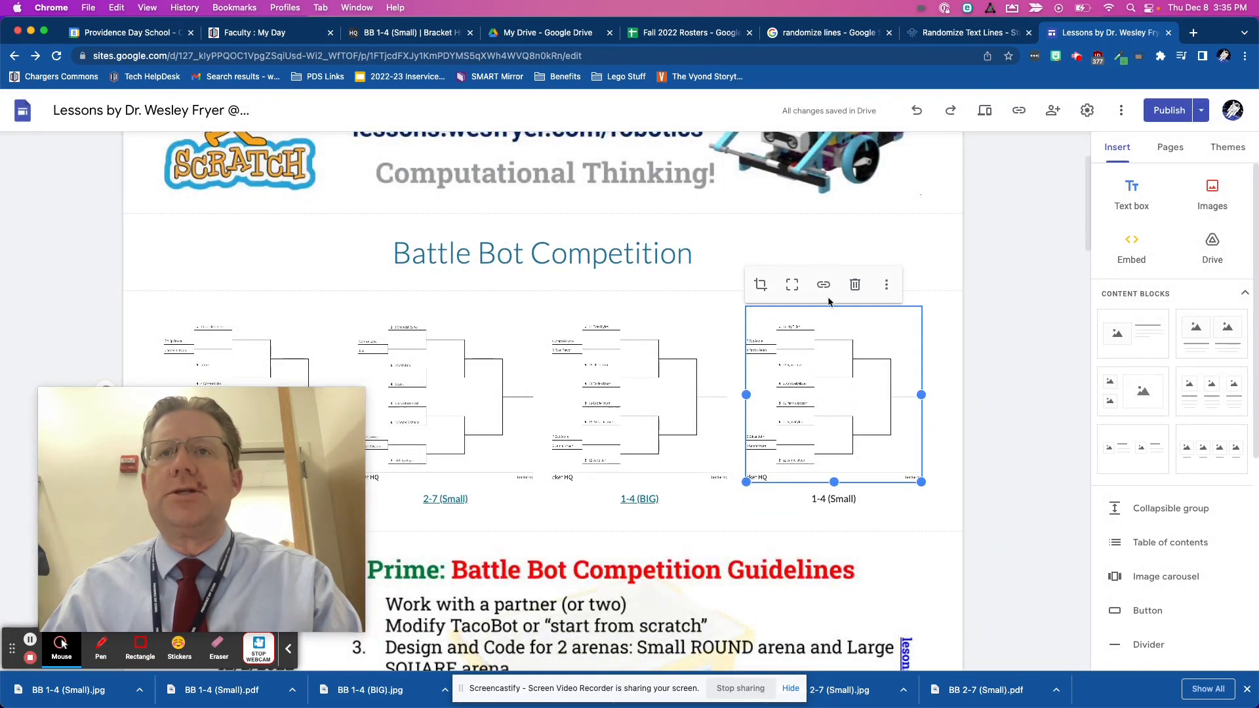
pyautogui.click(823, 284)
pyautogui.press('super+v')
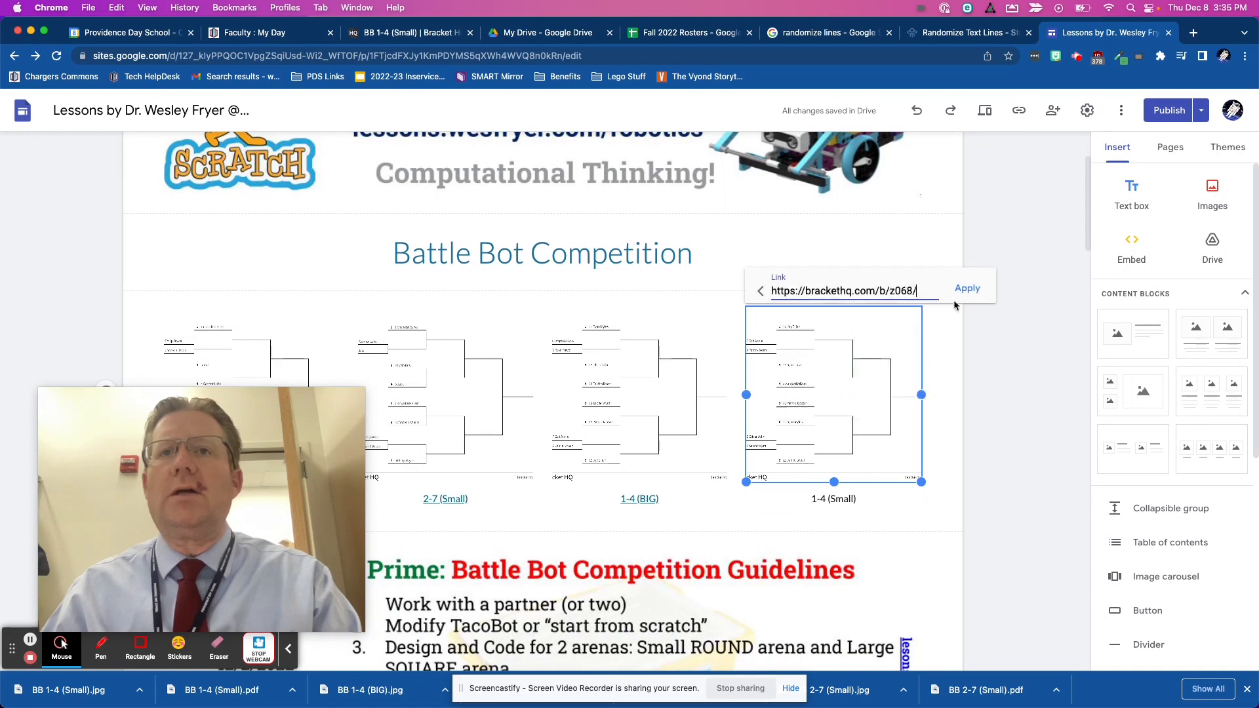
pyautogui.click(967, 289)
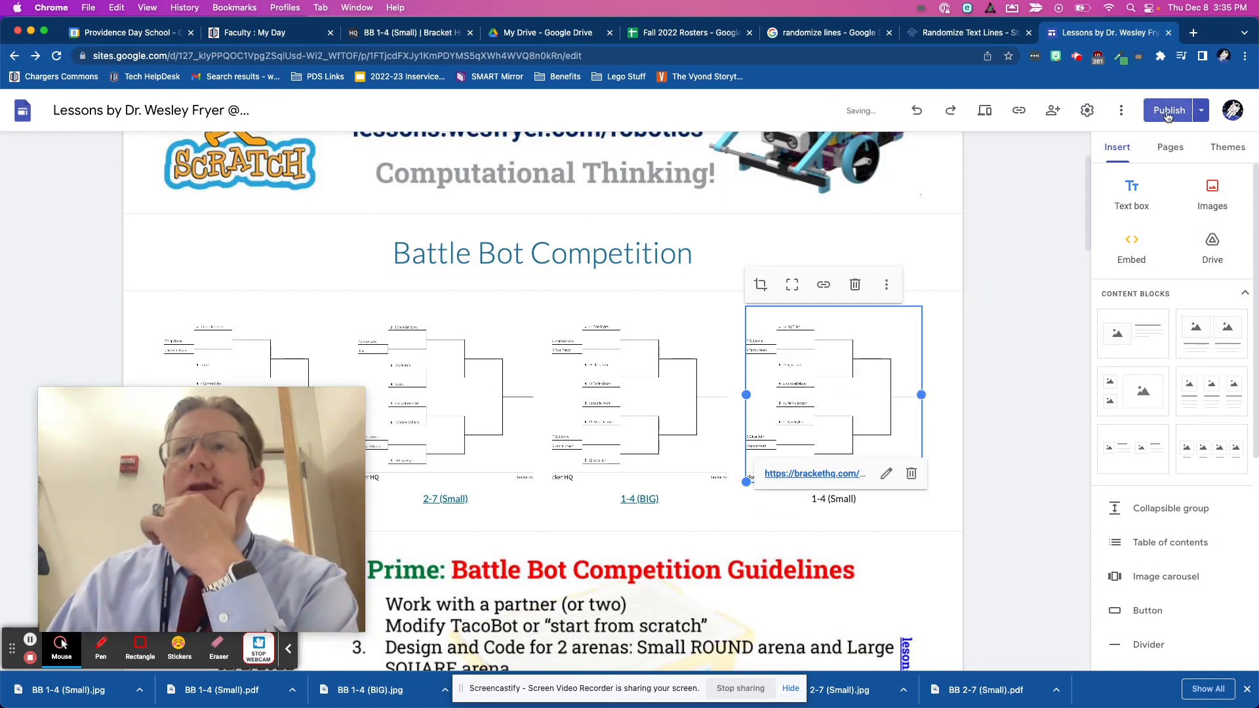
pyautogui.click(1168, 111)
pyautogui.click(1222, 112)
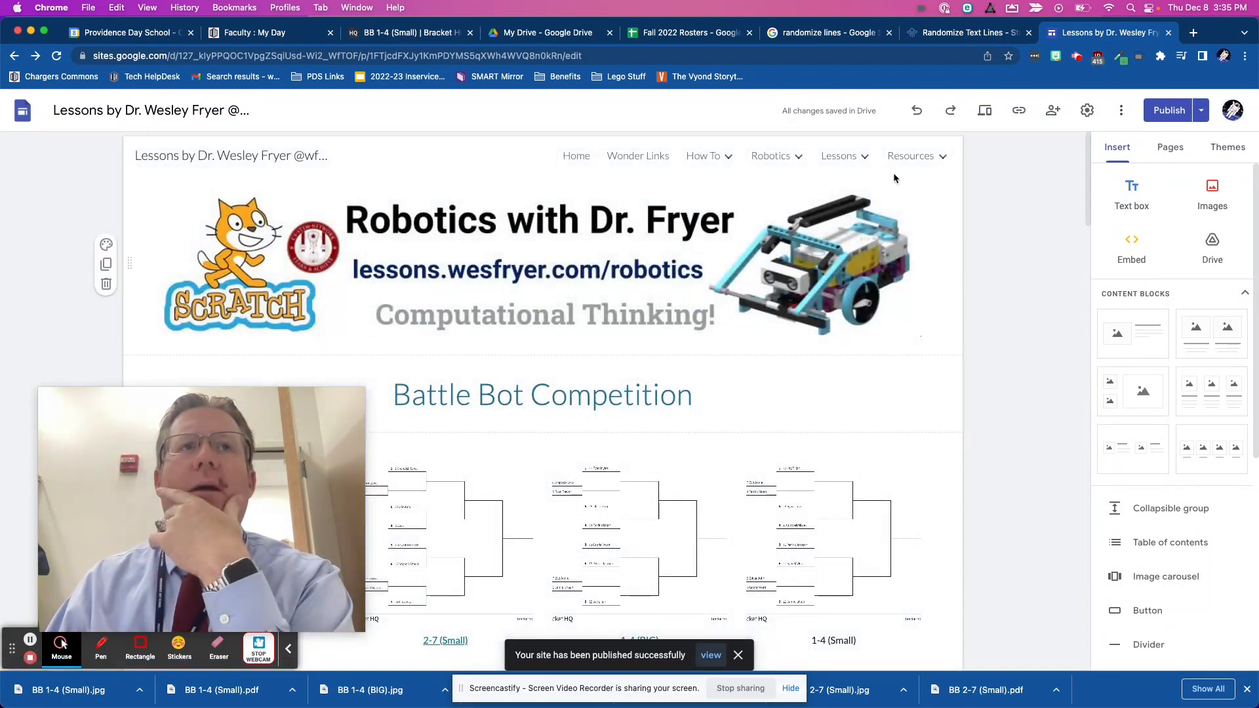
# - Open the Battle Bots page under Robotics on lessons.wesfryer.com and reload it to check the published brackets
pyautogui.press('super+t')
pyautogui.write('lessons.wesfryer.com')
pyautogui.press('Return')
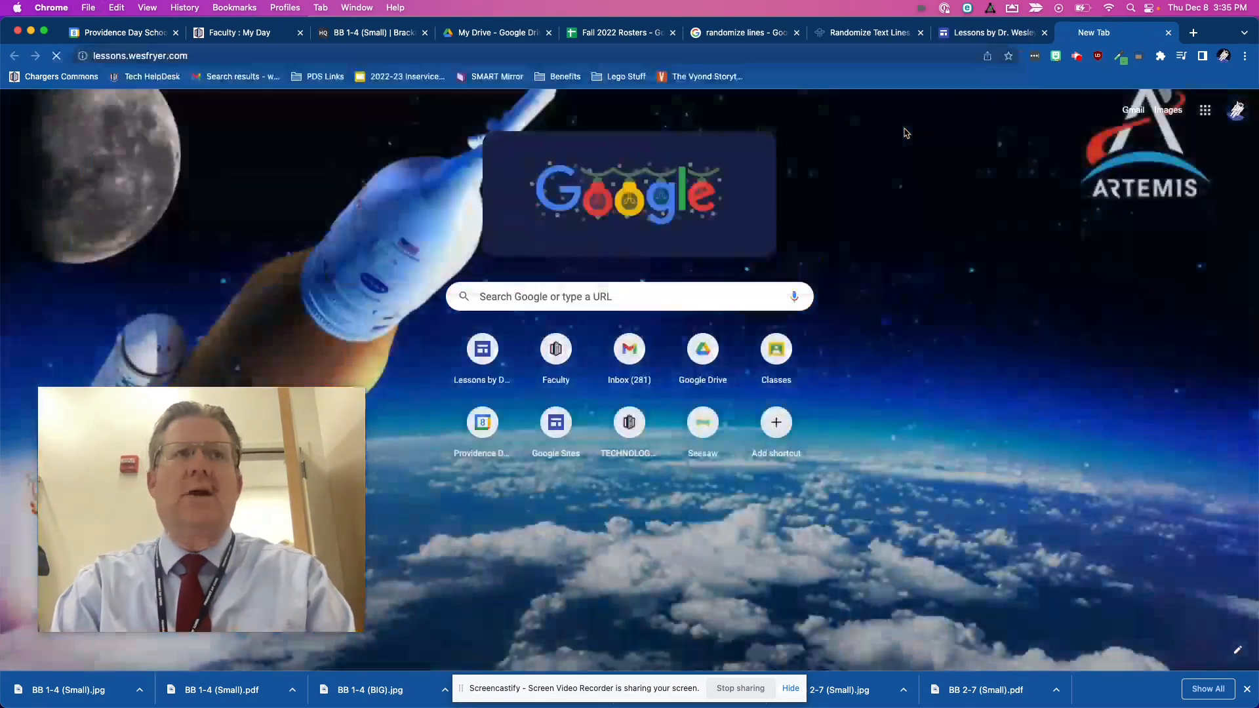
pyautogui.moveTo(1039, 125)
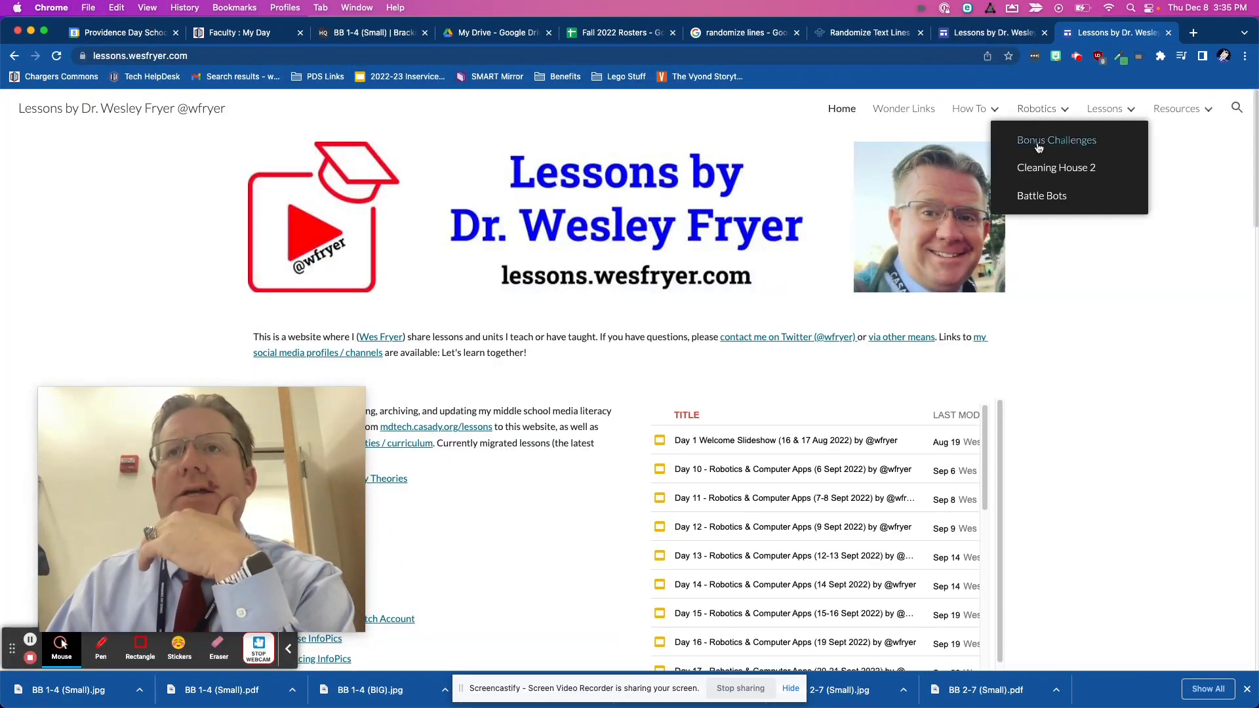
pyautogui.click(1038, 195)
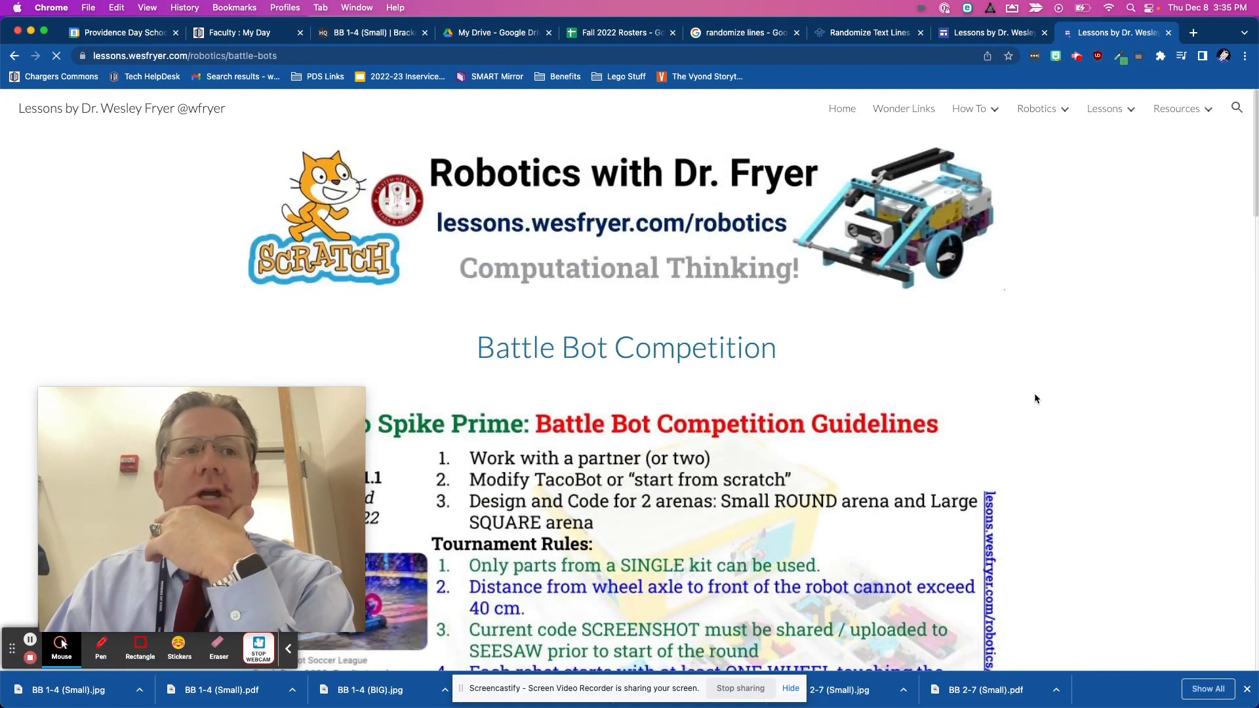
pyautogui.moveTo(344, 462)
pyautogui.moveTo(291, 470); pyautogui.dragTo(1170, 167)
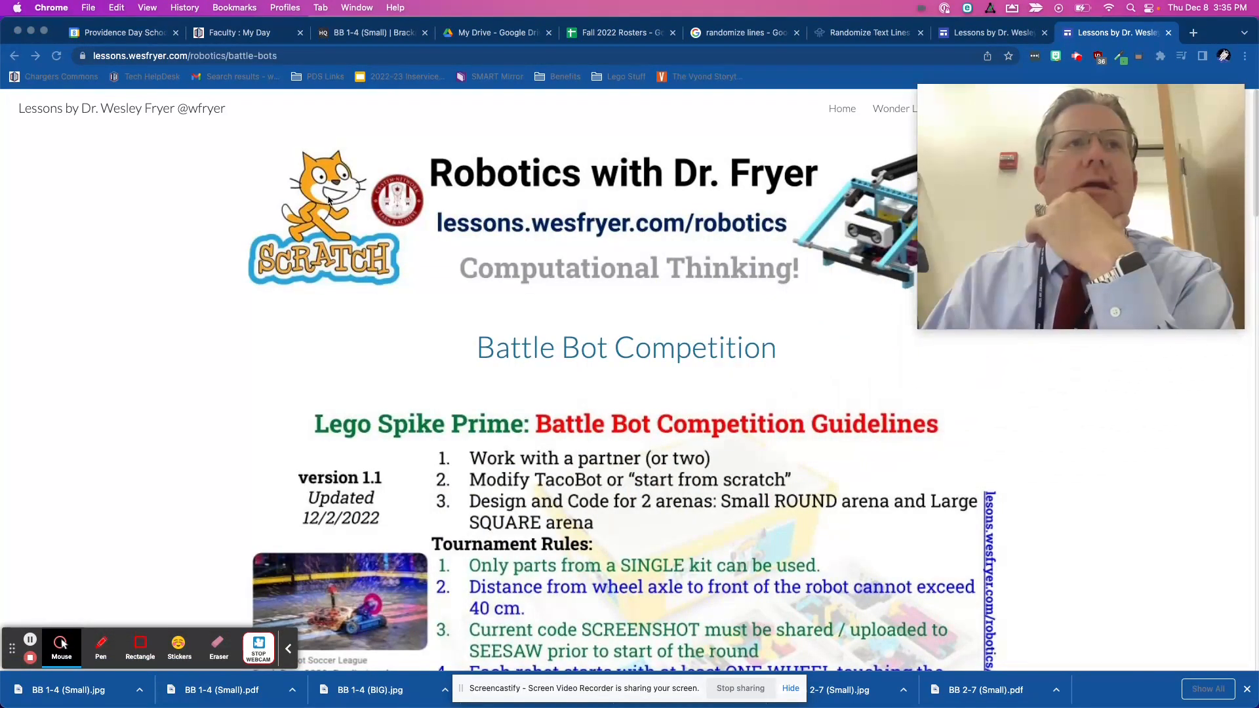
pyautogui.click(58, 56)
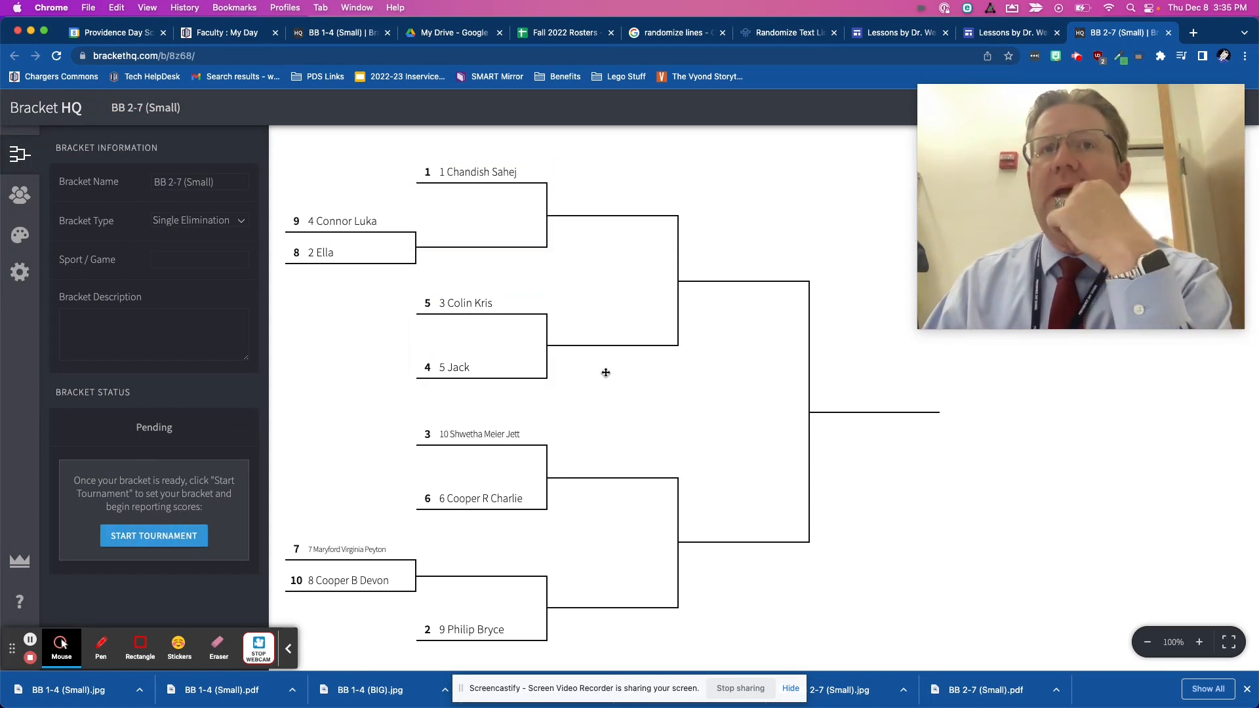
# - Return to the published Battle Bots page and review its competition guidelines and the Teams / Partners section
pyautogui.click(995, 34)
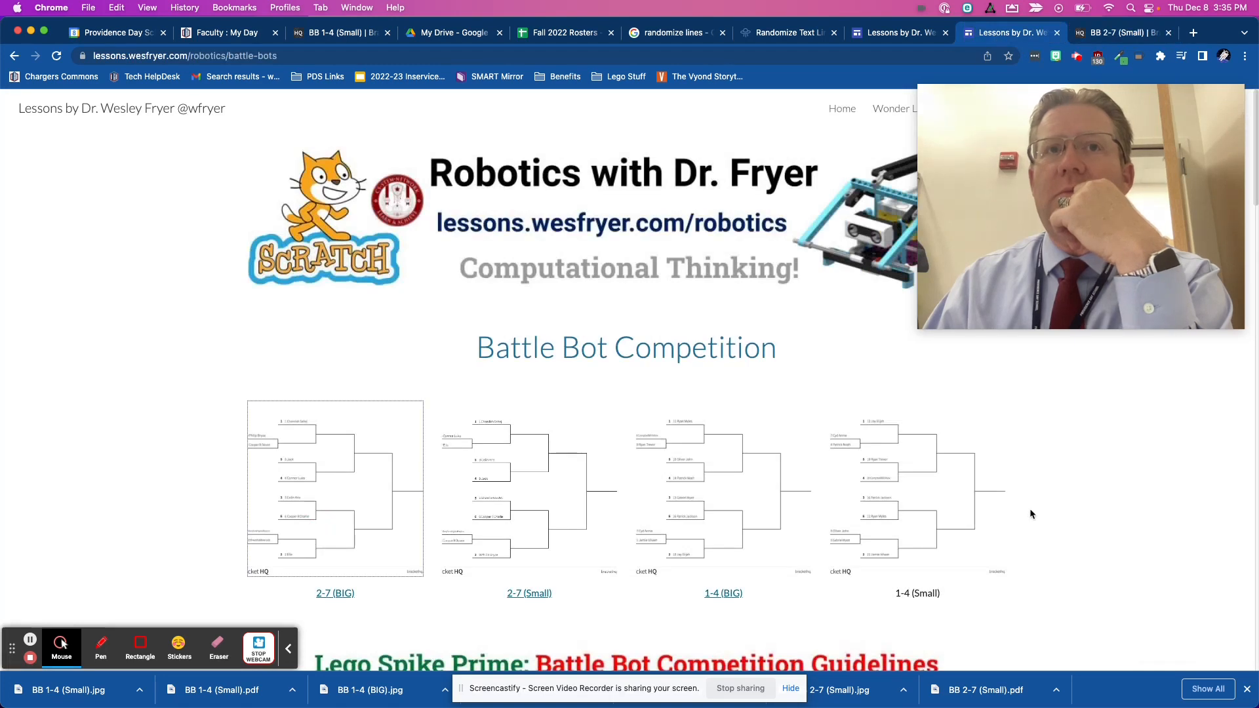
pyautogui.moveTo(1073, 164); pyautogui.dragTo(1135, 581)
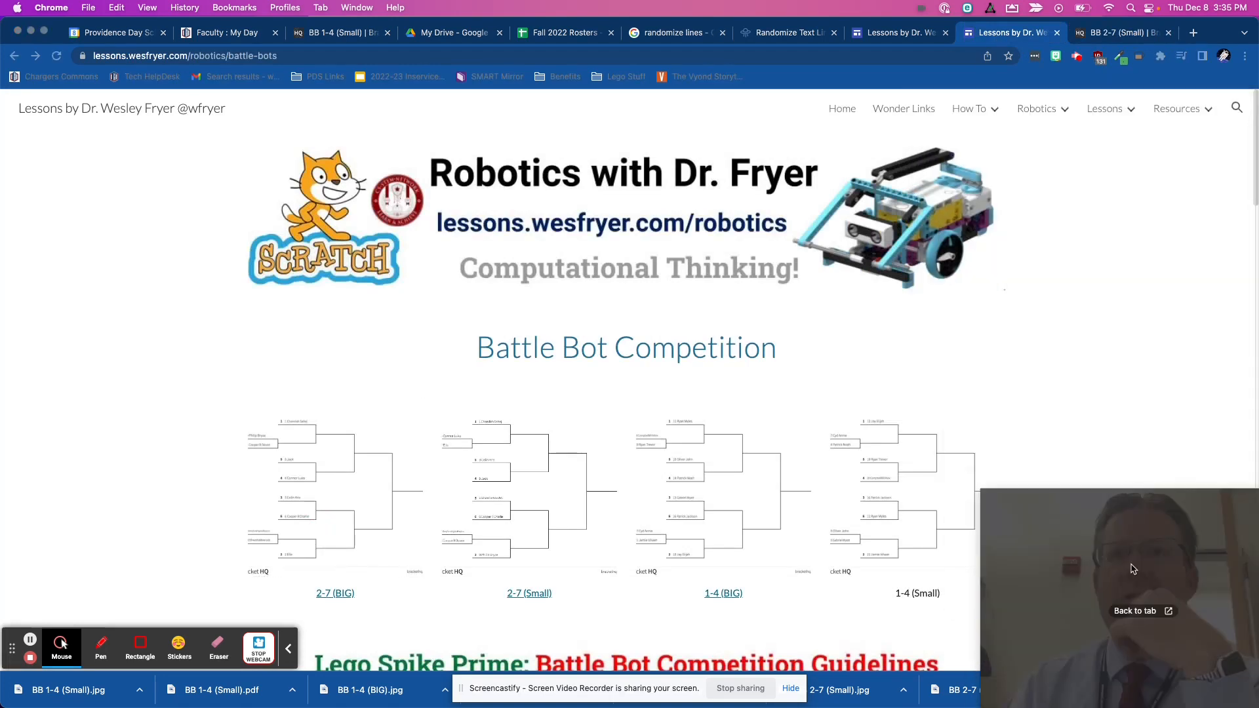
pyautogui.scroll(-5, 896, 394)
pyautogui.scroll(-2, 895, 398)
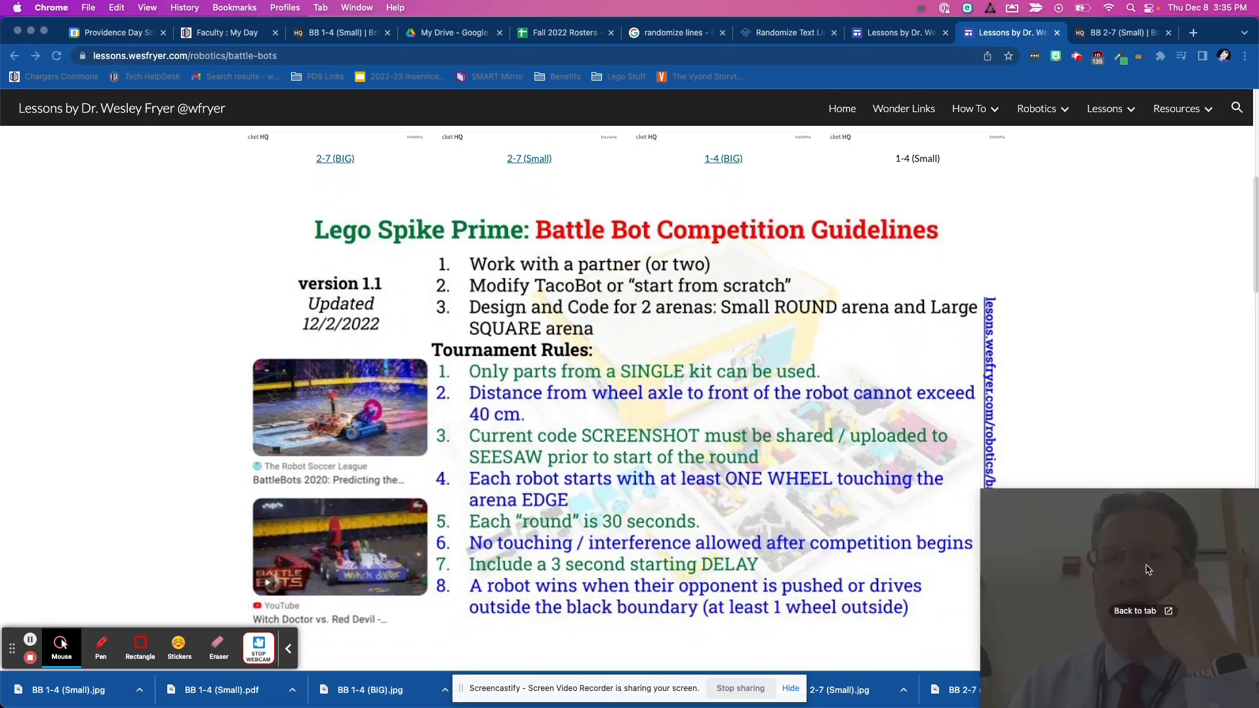
pyautogui.scroll(-7, 722, 433)
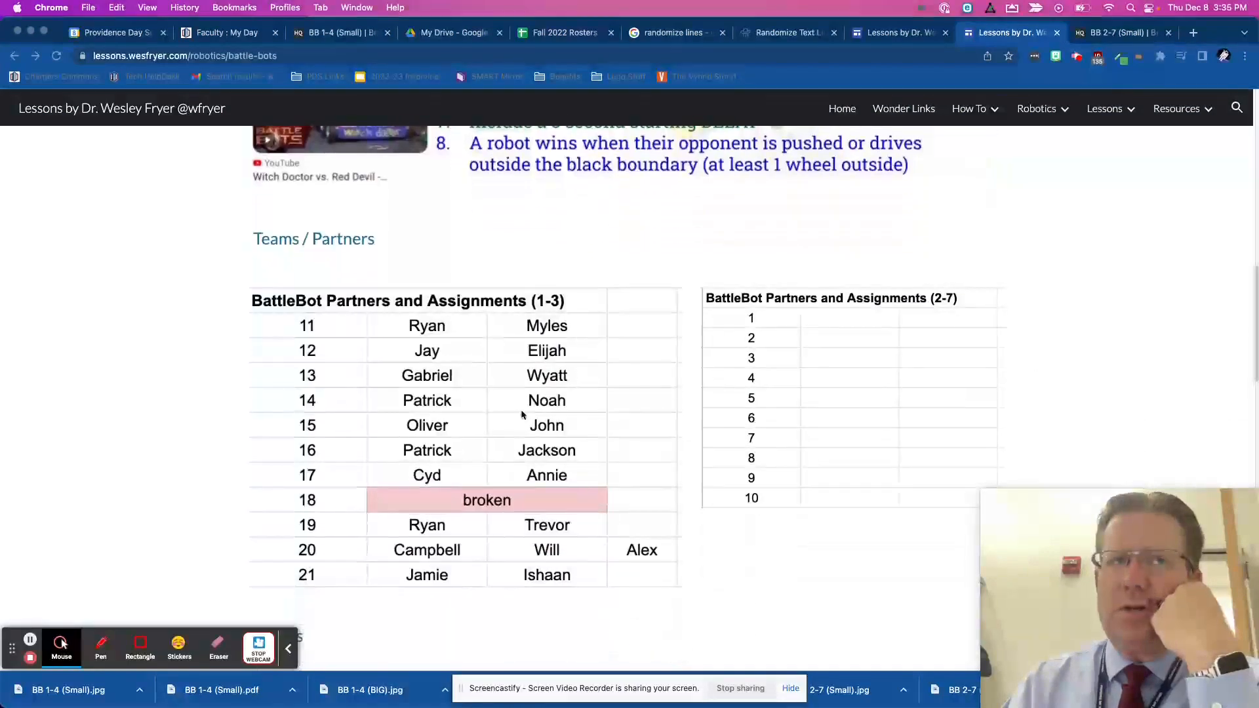
# - Examine the Teams / Partners tables and the embedded robot videos on the published Battle Bots page, and return to the brackets
pyautogui.scroll(-3, 601, 409)
pyautogui.scroll(2, 812, 275)
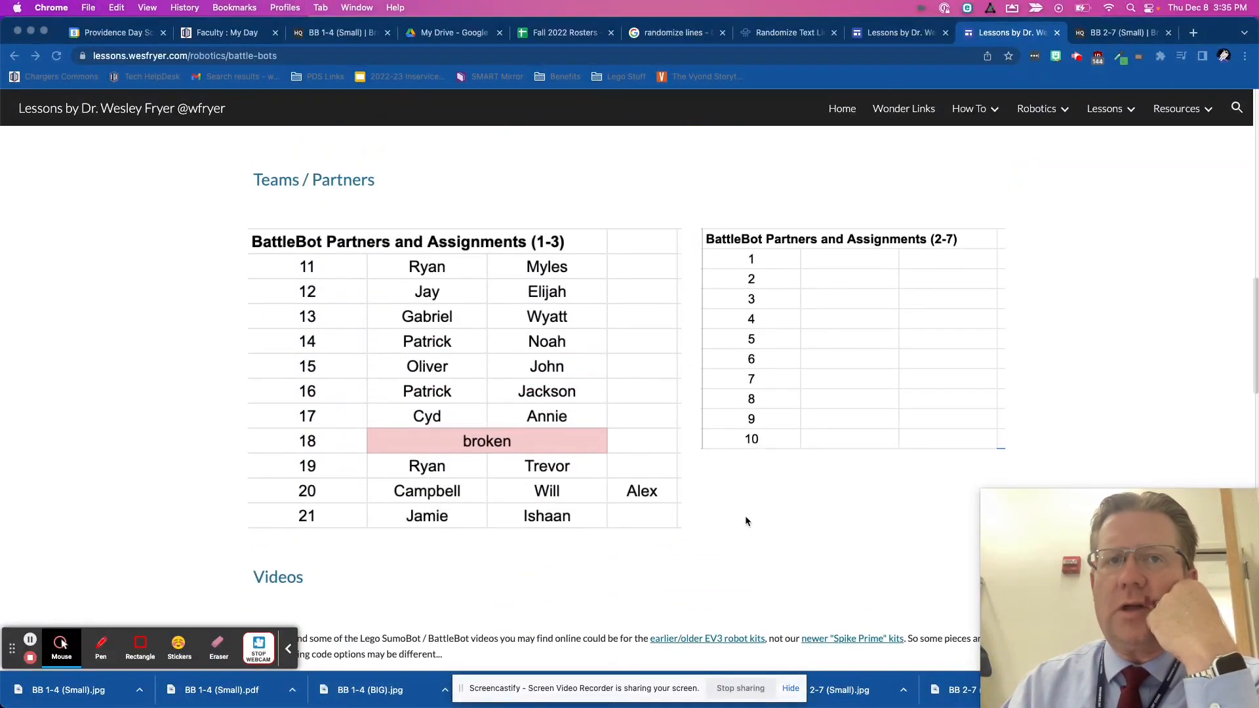
pyautogui.scroll(-9, 745, 518)
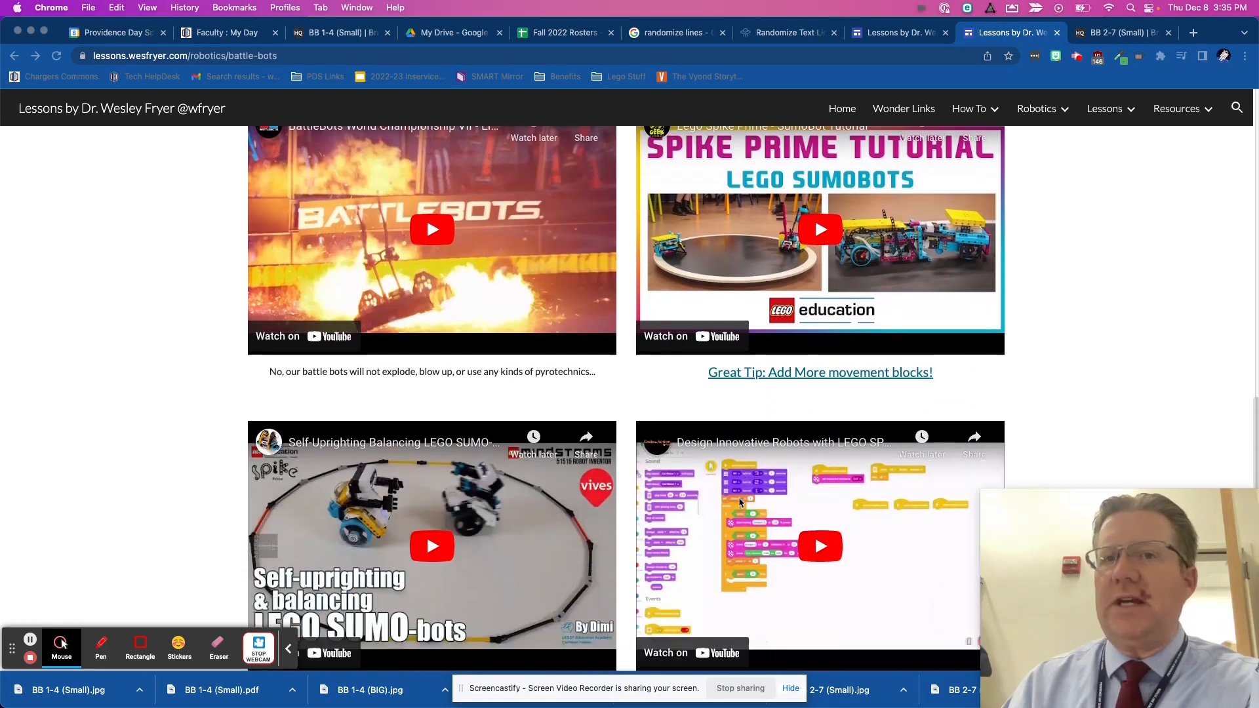
pyautogui.scroll(-10, 738, 497)
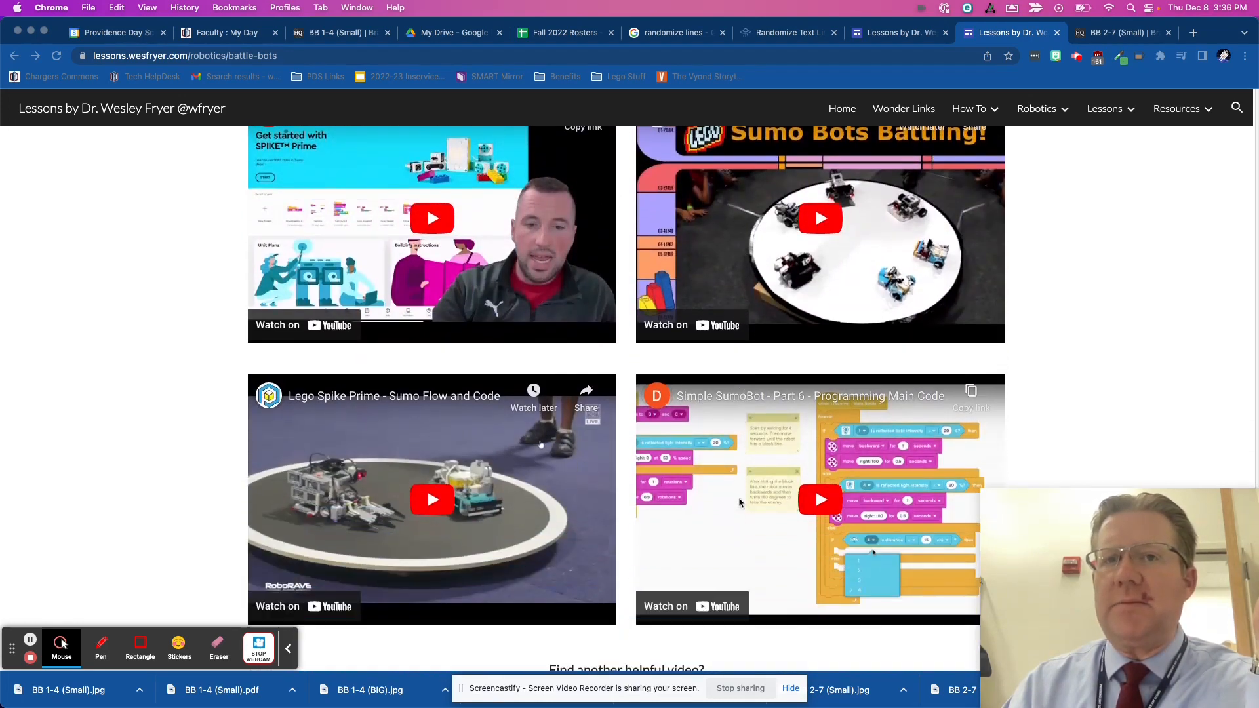
pyautogui.scroll(-3, 739, 503)
pyautogui.scroll(15, 739, 503)
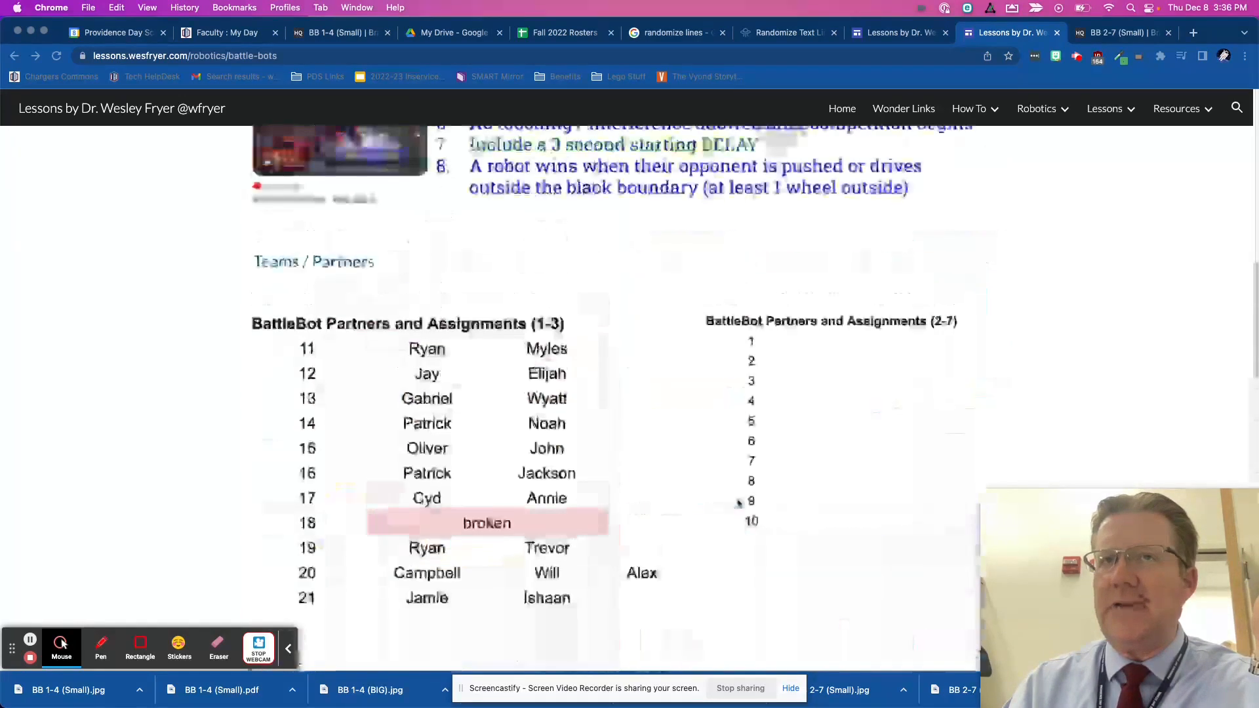
pyautogui.scroll(10, 740, 503)
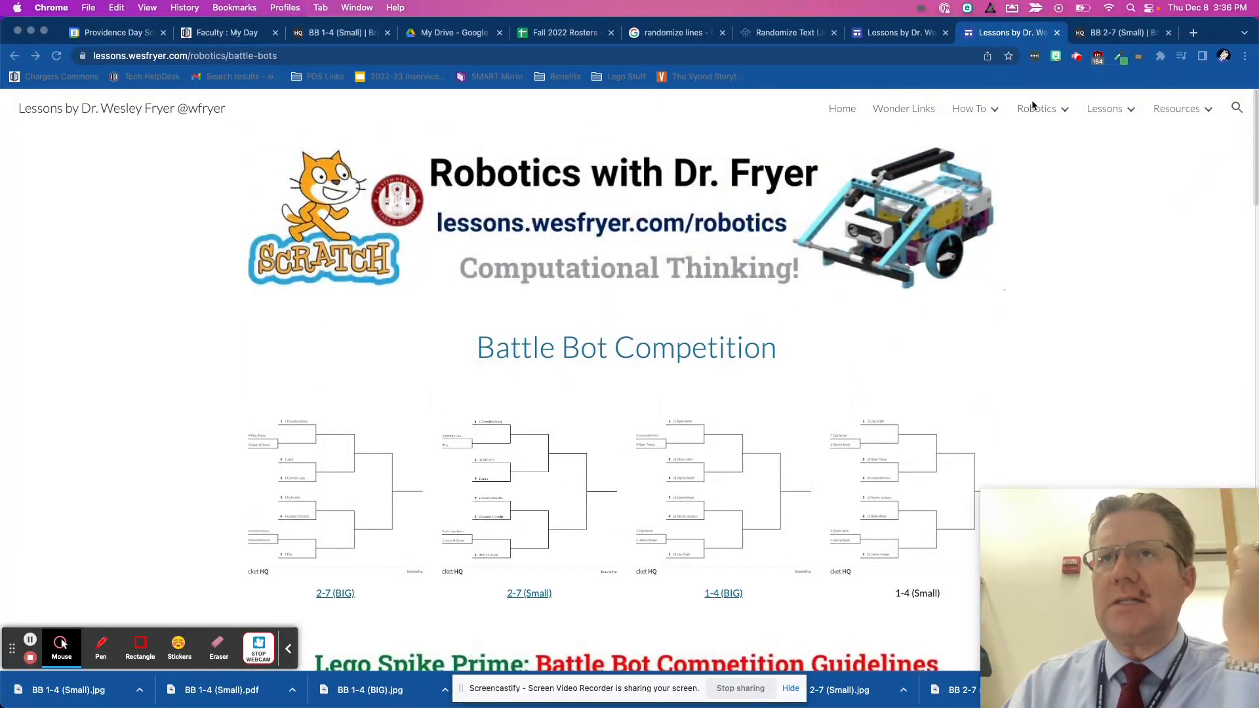
# - Open the main Robotics page of the site and review its BattleBot partner tables, challenge links and background information
pyautogui.click(1035, 109)
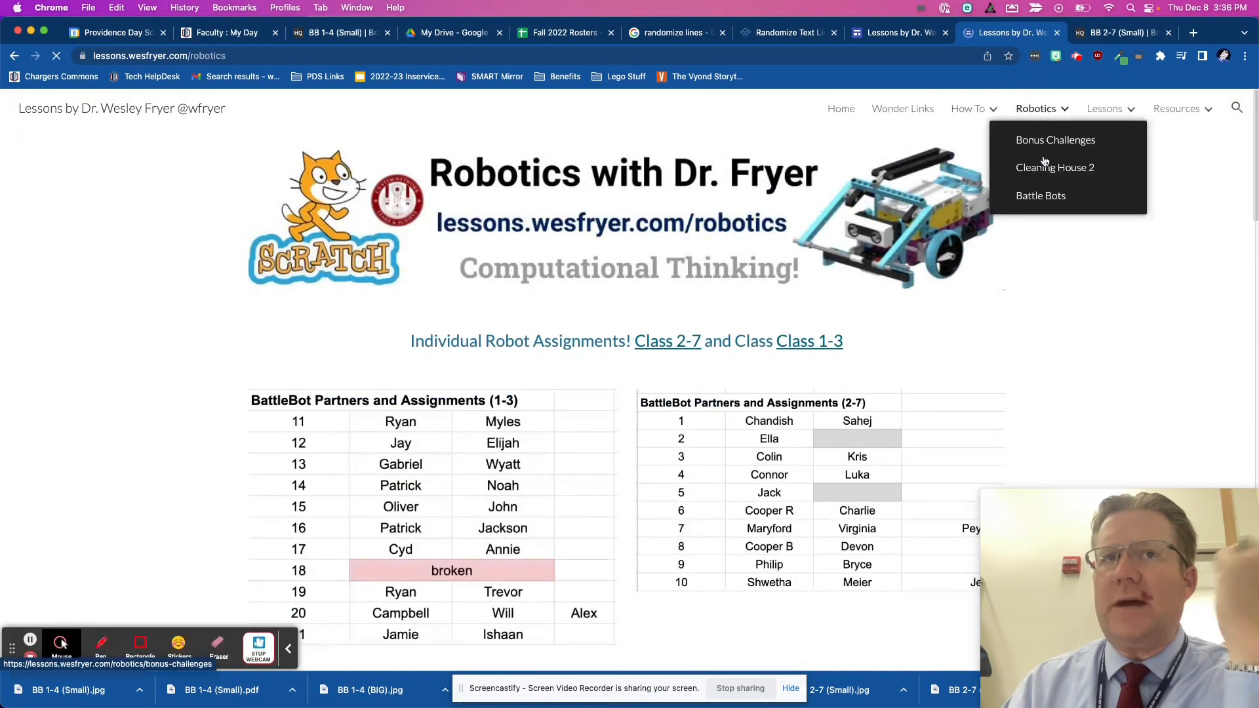
pyautogui.scroll(-3, 1076, 346)
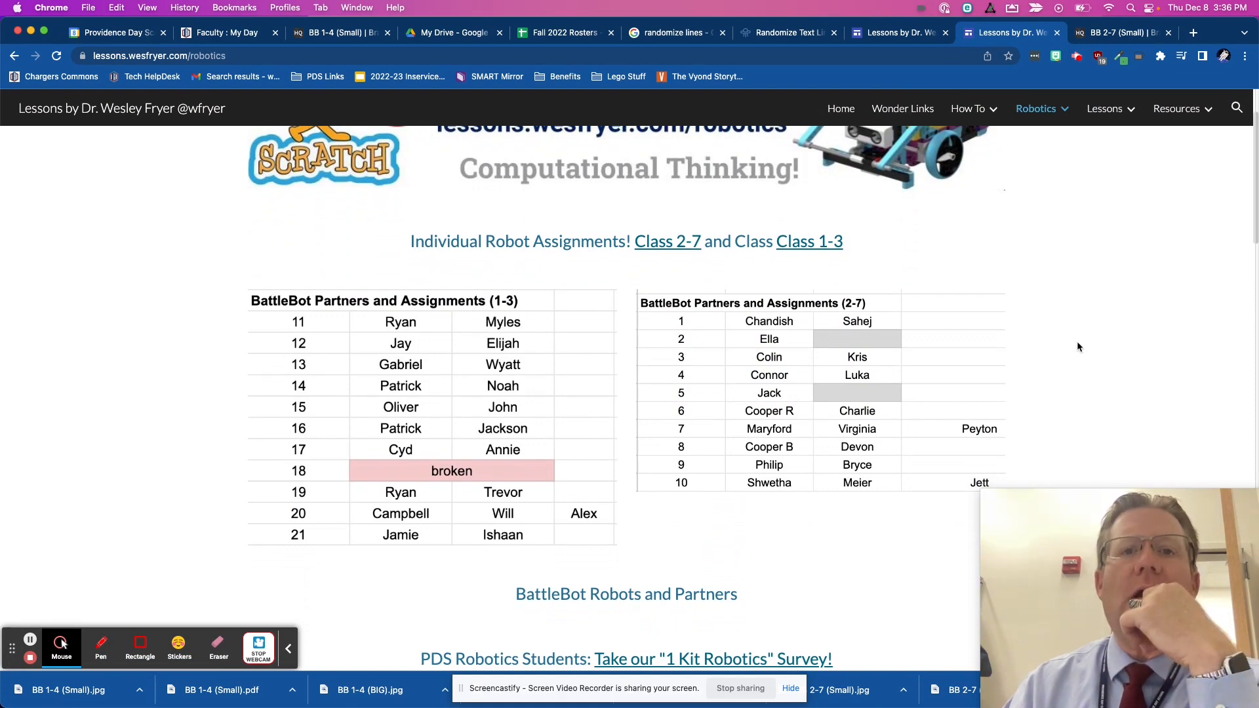
pyautogui.scroll(3, 1077, 343)
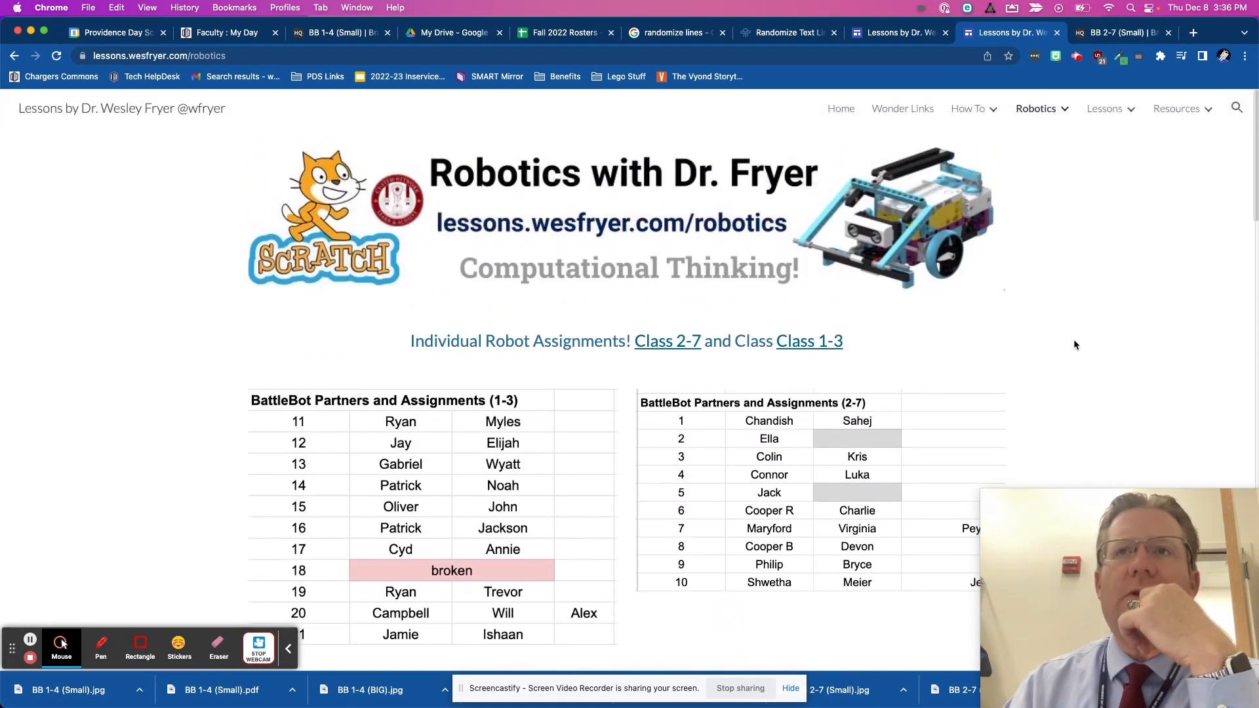
pyautogui.moveTo(1035, 105)
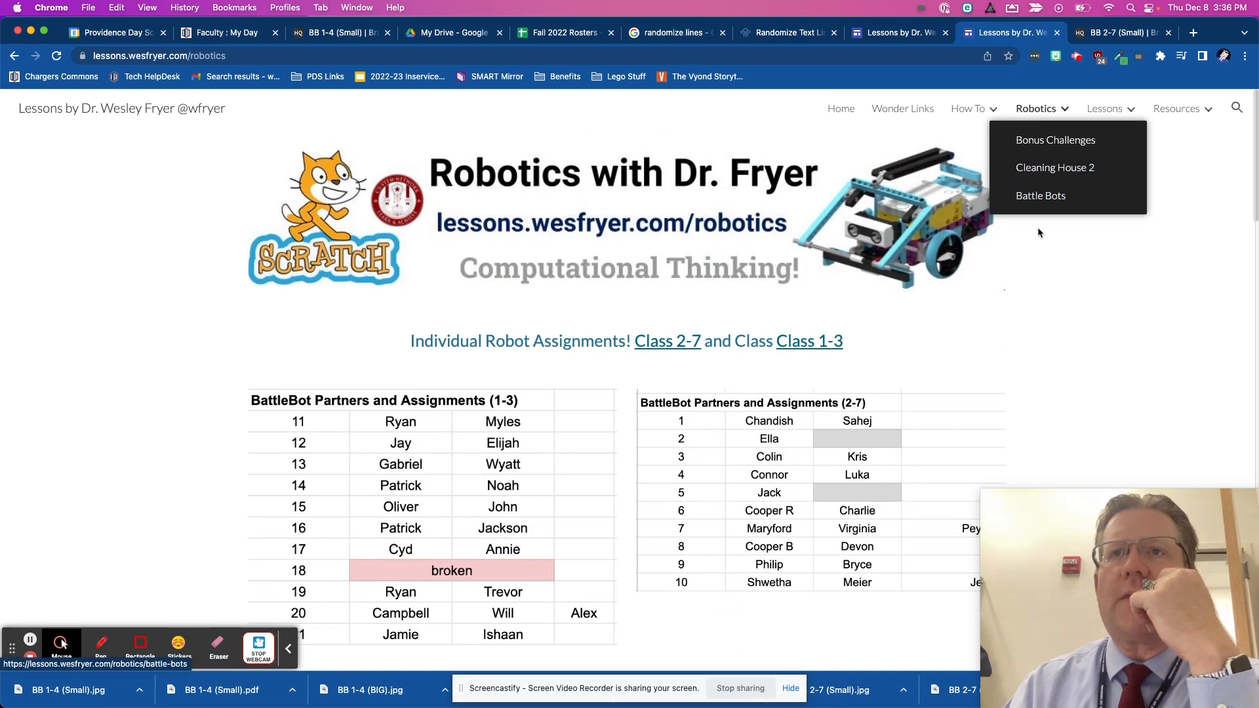
pyautogui.scroll(-10, 934, 354)
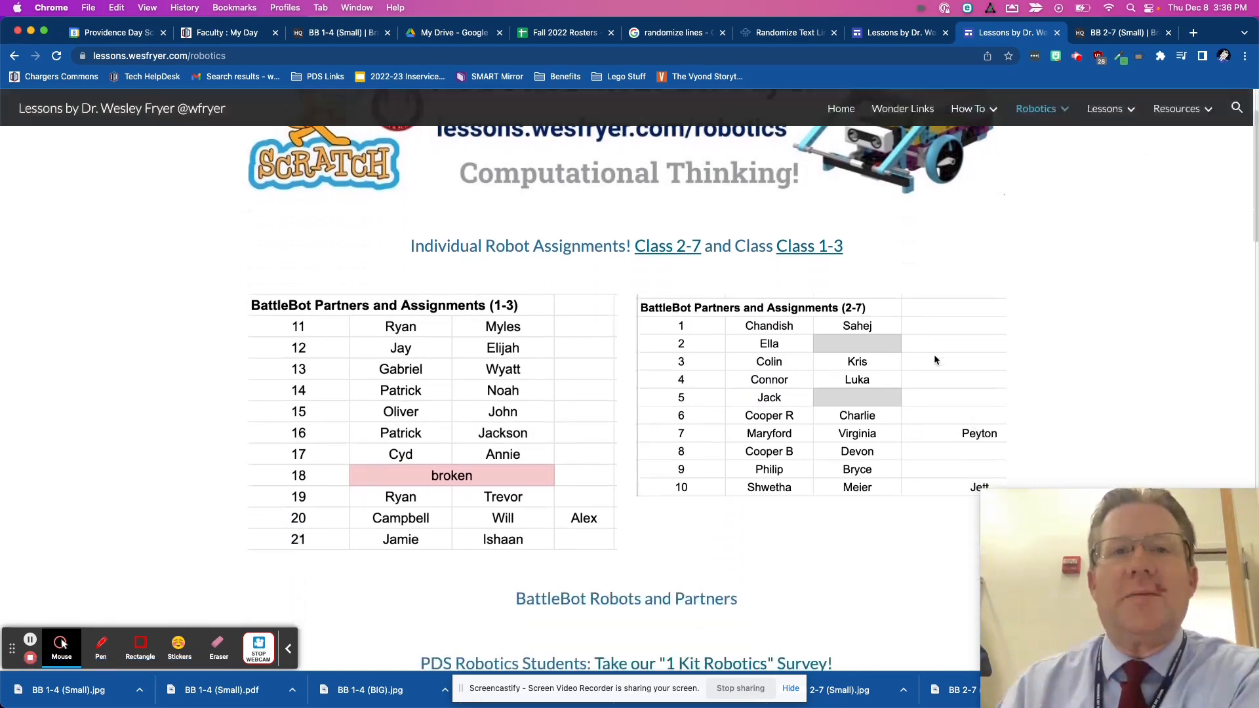
pyautogui.scroll(-8, 937, 361)
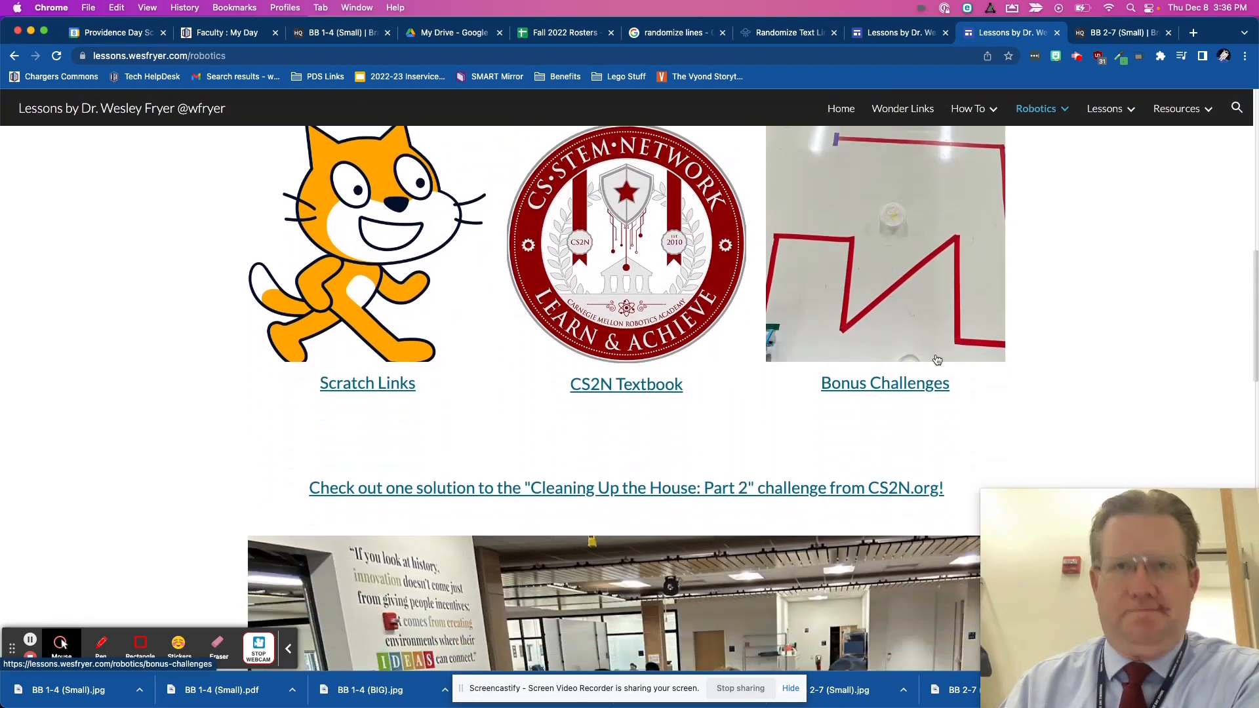
pyautogui.scroll(-8, 937, 359)
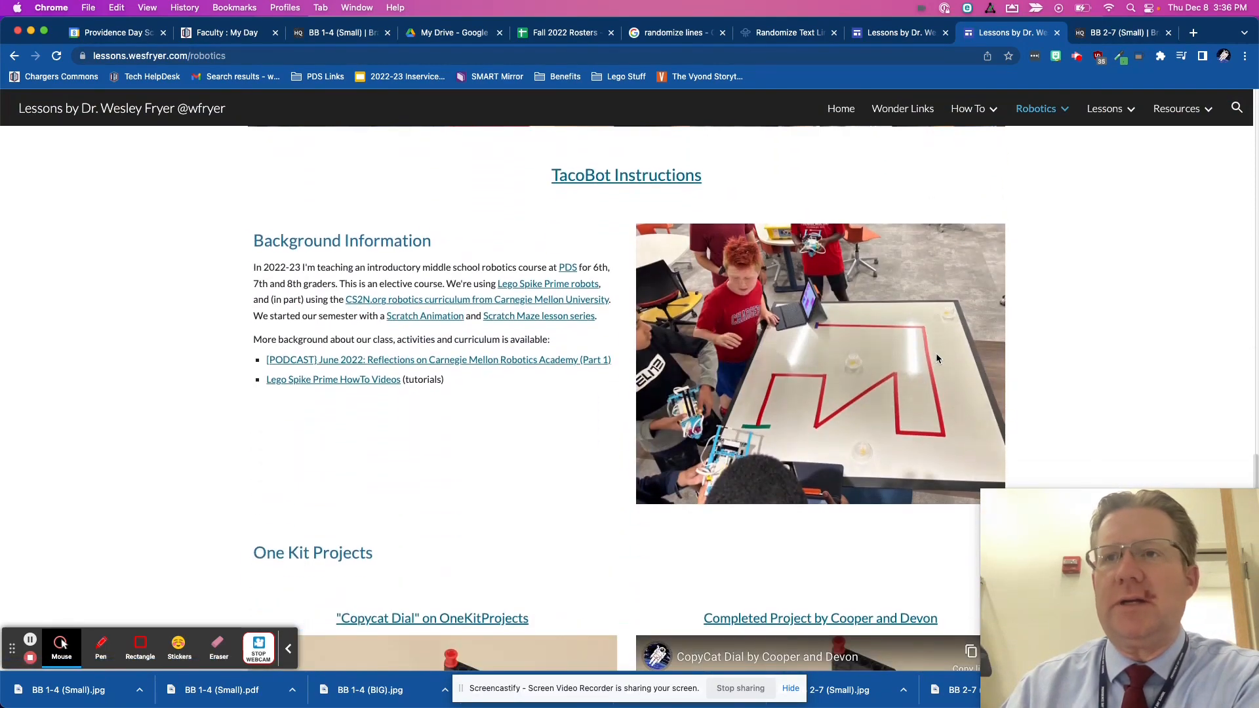
pyautogui.scroll(20, 935, 353)
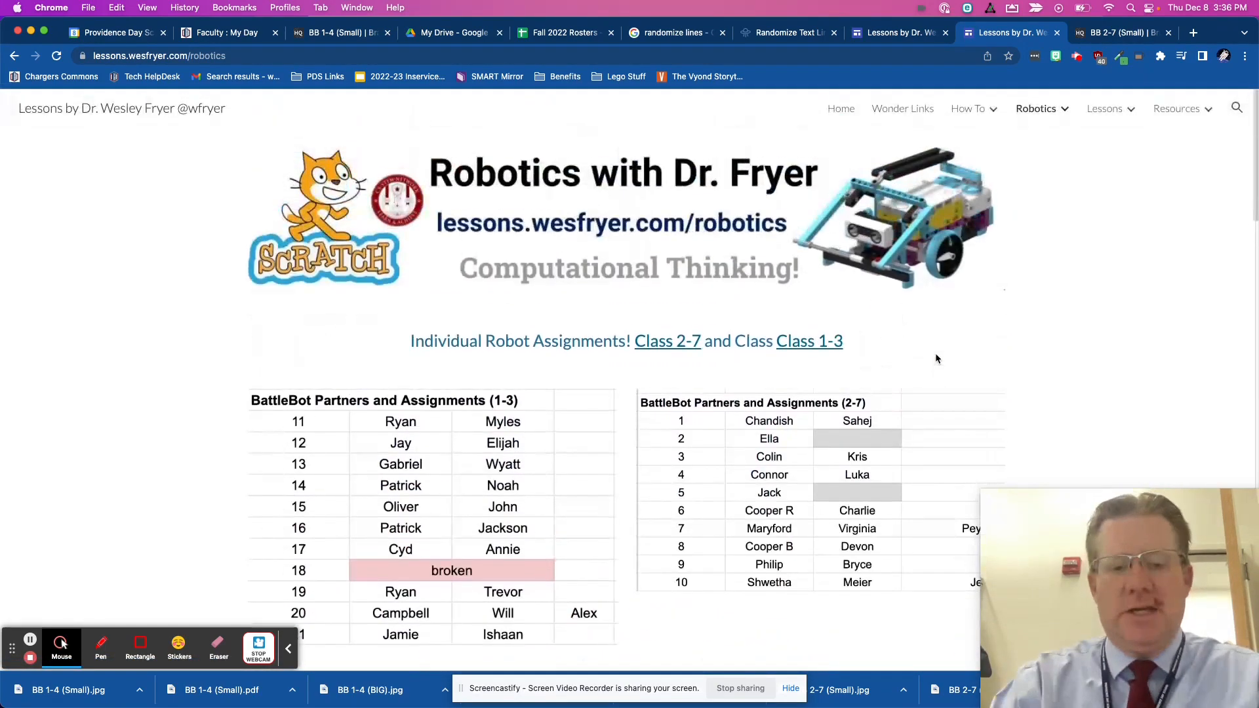
# - Open wesfryer.com/after in a new browser tab and look through its suggestions and social media links
pyautogui.press('super+t')
pyautogui.write('wesfryer.com/after')
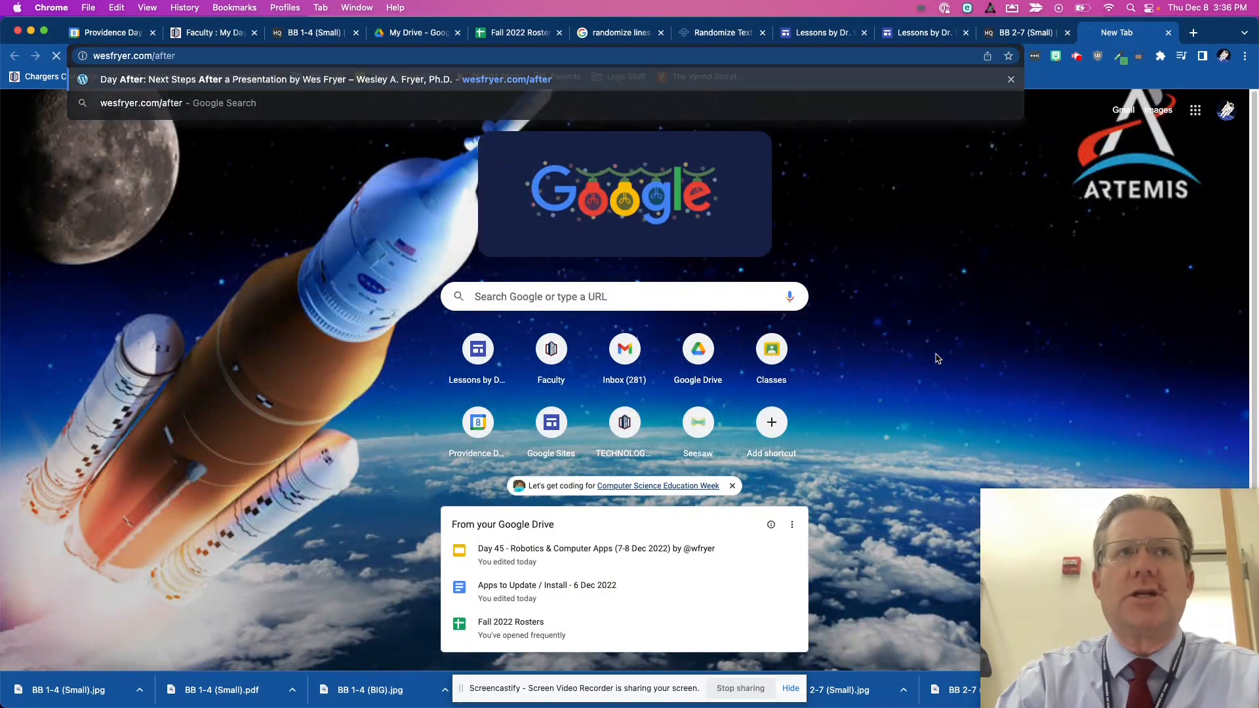
pyautogui.press('Return')
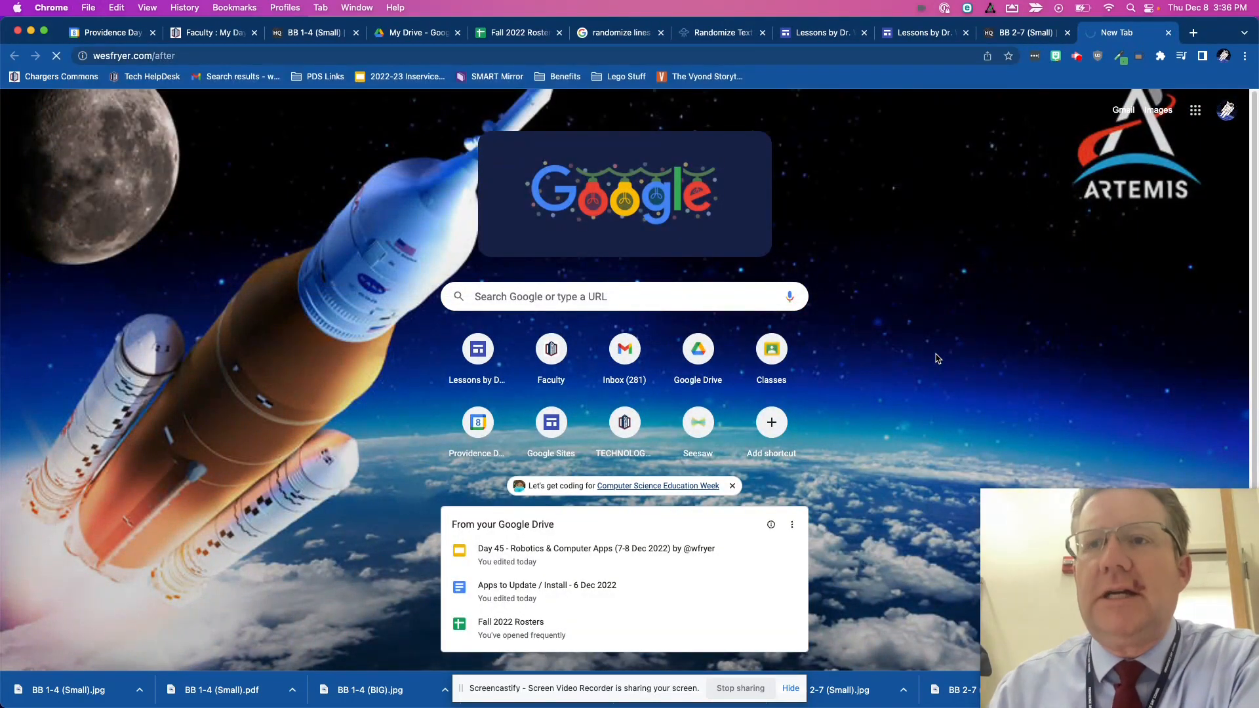
pyautogui.scroll(-3, 882, 295)
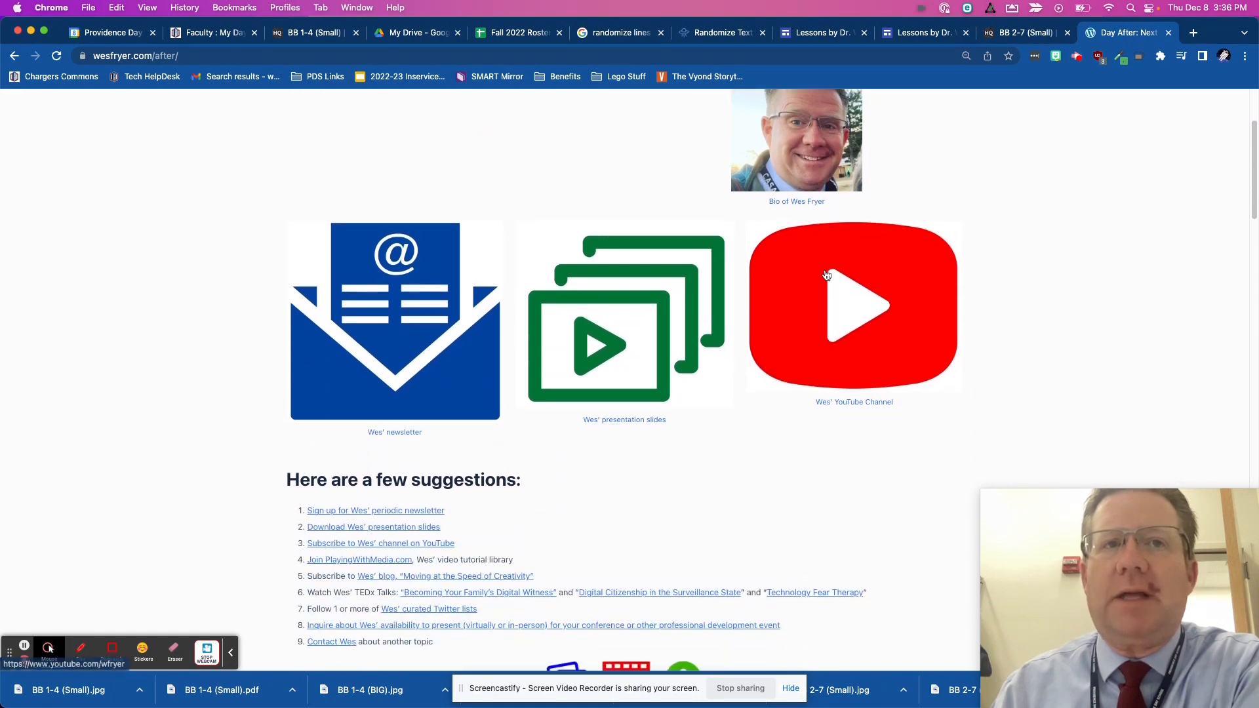
pyautogui.scroll(-10, 826, 276)
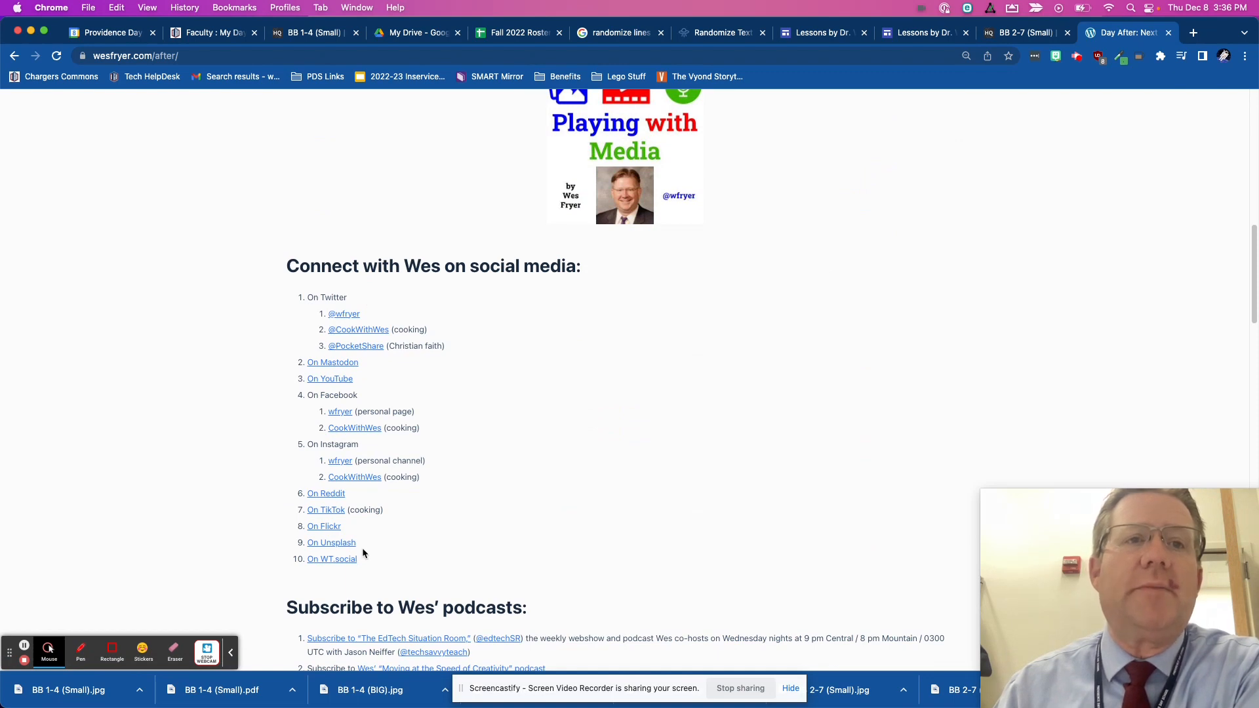
# - View the Mastodon profile linked in the social media list and switch back to the BB 1-4 (Small) bracket in Bracket HQ
pyautogui.click(332, 363)
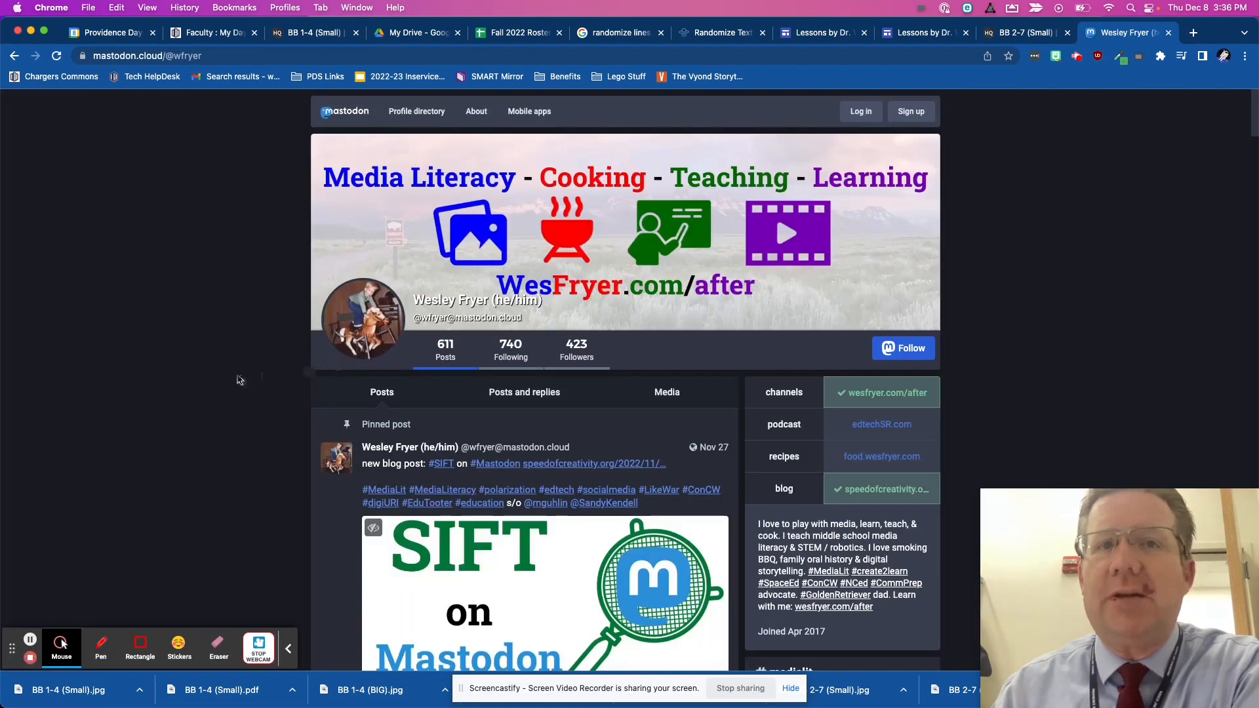
pyautogui.scroll(-6, 233, 367)
pyautogui.scroll(5, 231, 360)
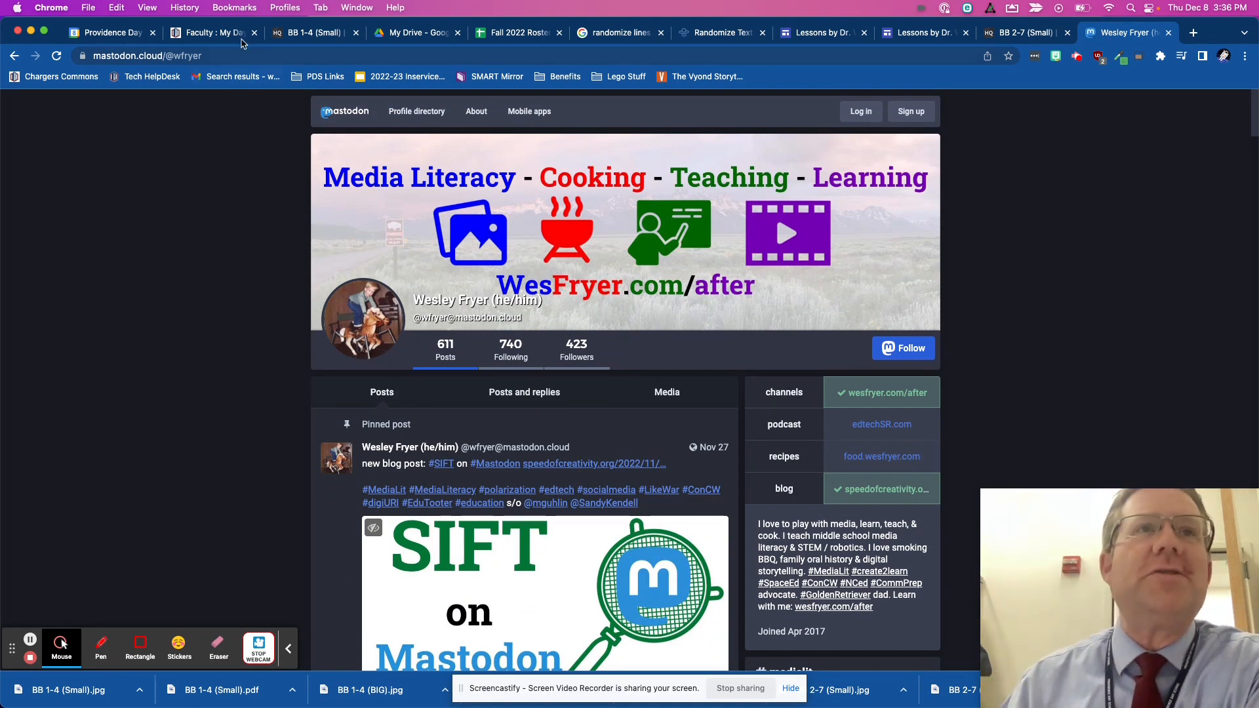
pyautogui.click(298, 34)
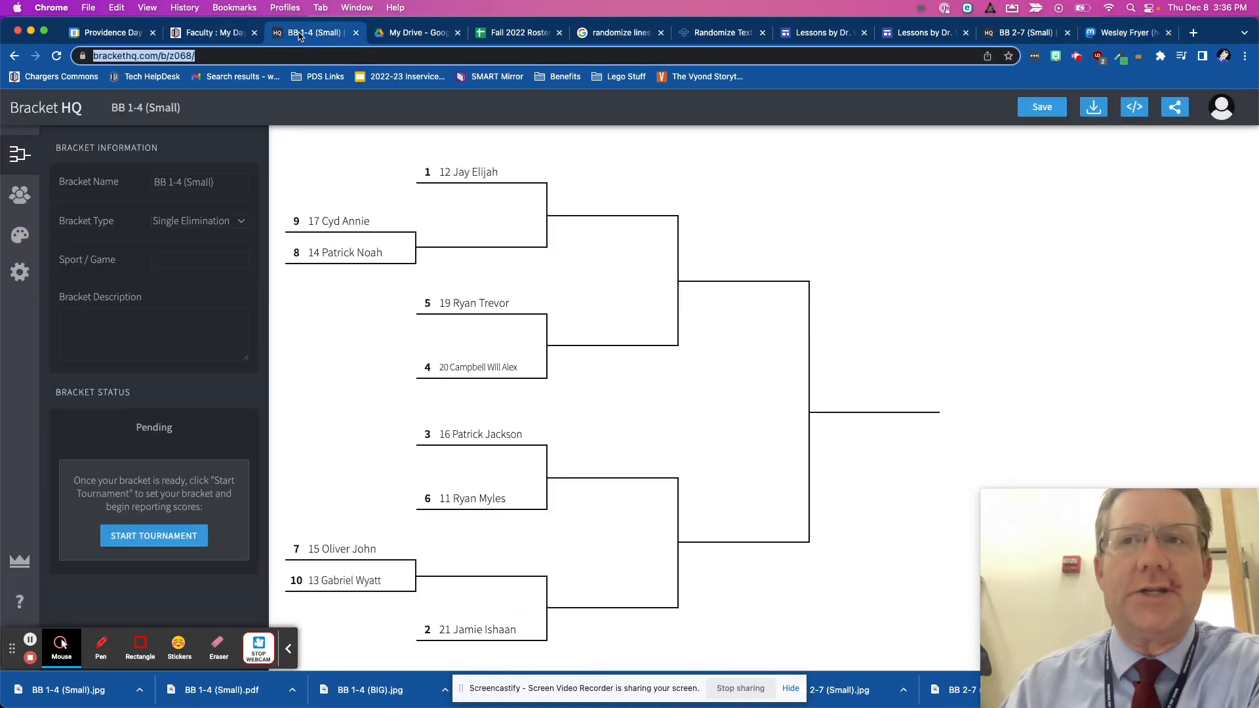